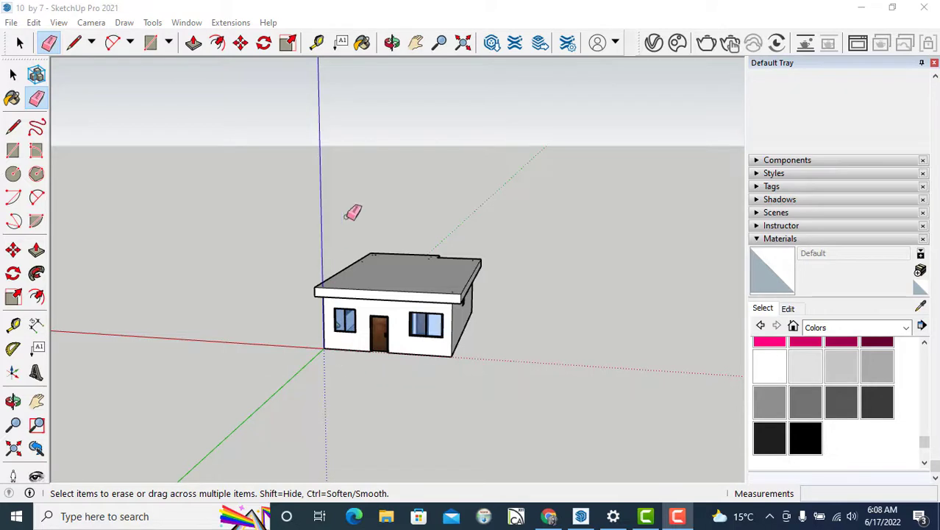
Step: Place a Tape Measure guide line along the top front edge of the roof slab
scroll(324, 250, "up", 5)
scroll(323, 252, "down", 4)
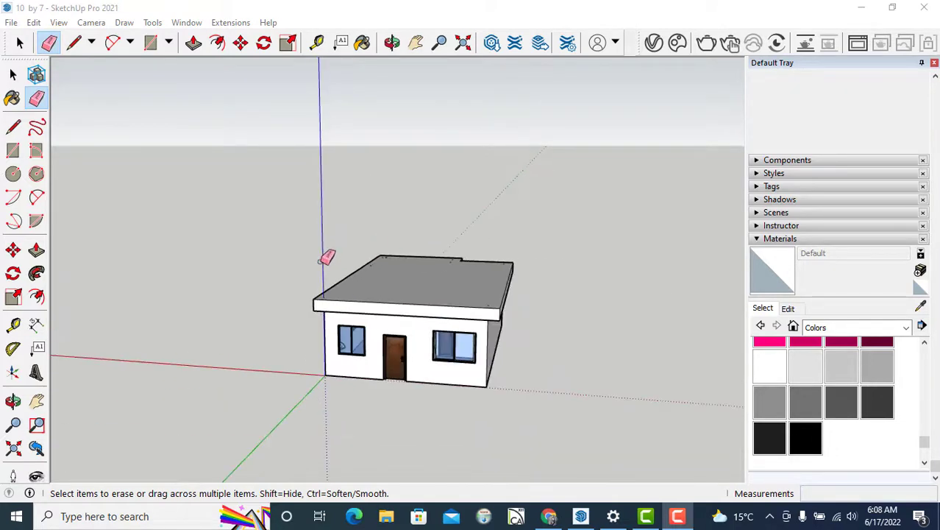
left_click(73, 42)
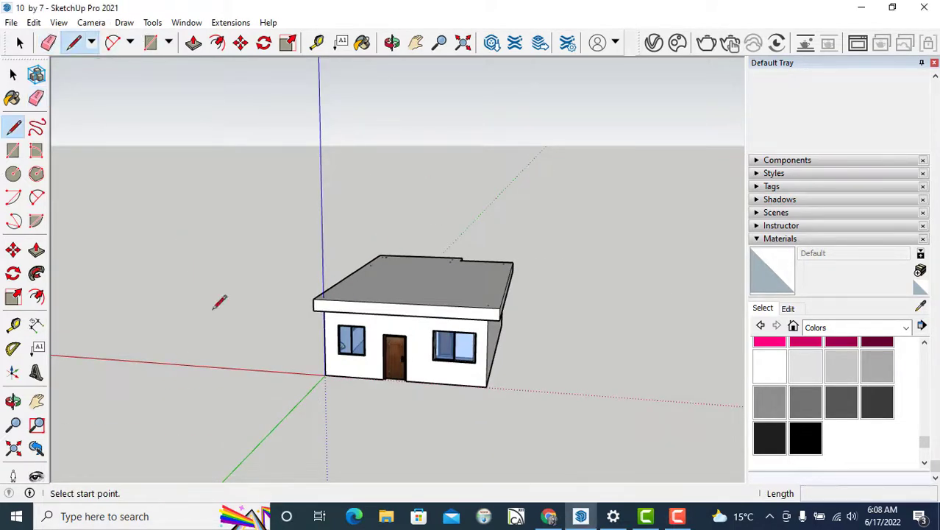
left_click(318, 43)
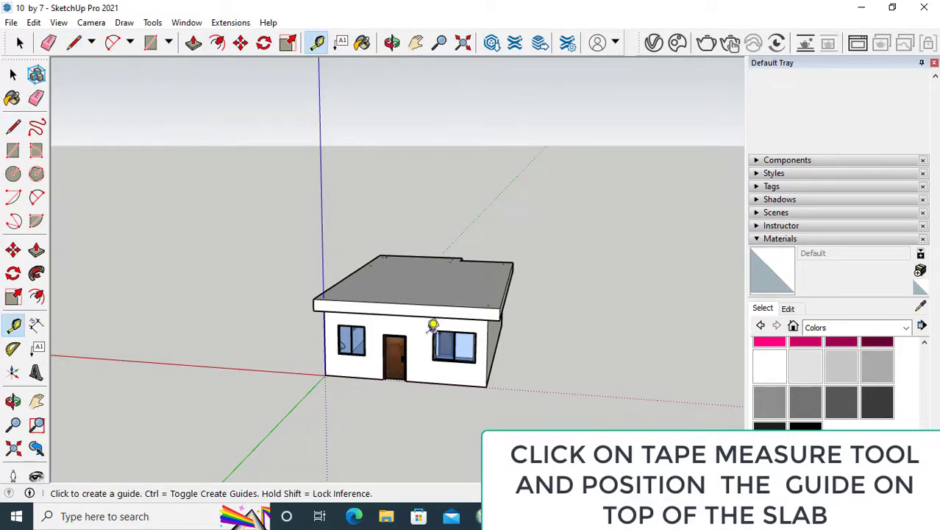
left_click(385, 314)
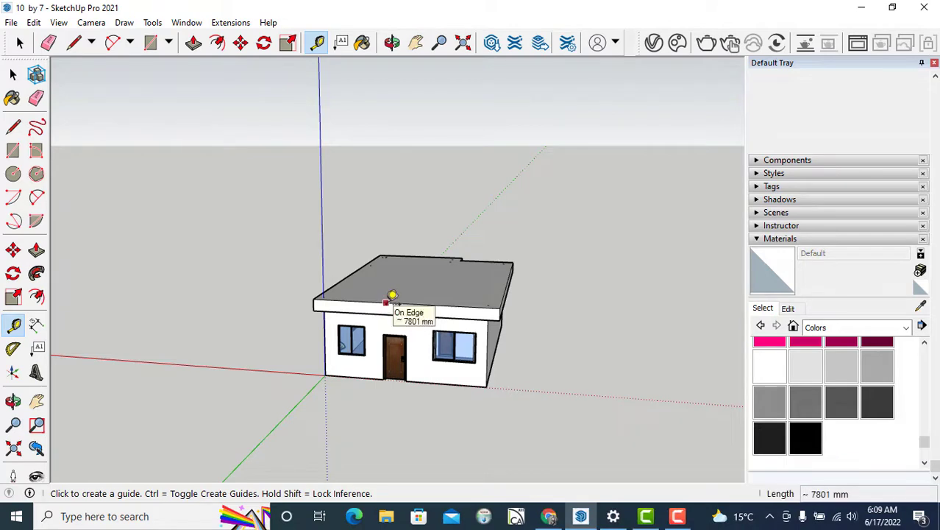
left_click(385, 301)
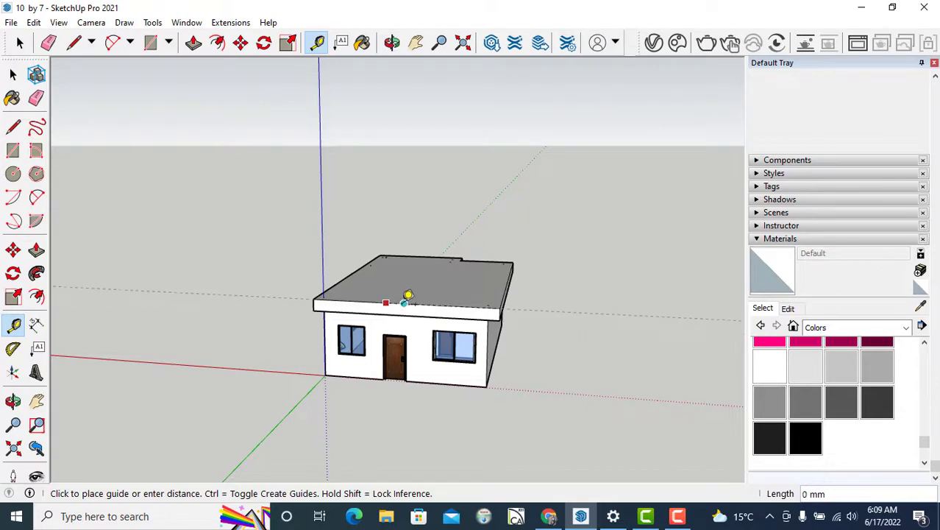
left_click(408, 302)
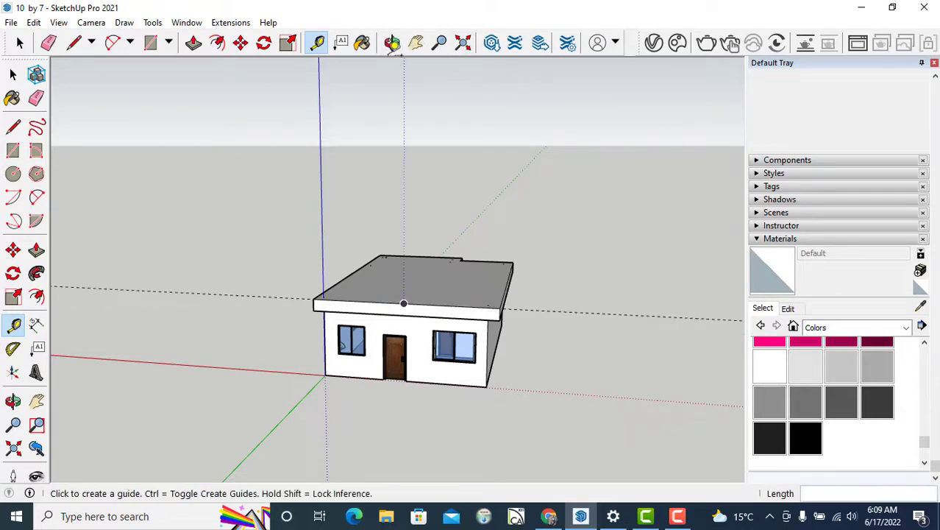
Step: Rotate the guide line 40 degrees upward in the front wall's plane about the slab's front-left top corner
left_click(392, 42)
left_click_drag(374, 180, 441, 330)
scroll(421, 308, "up", 5)
scroll(441, 314, "up", 3)
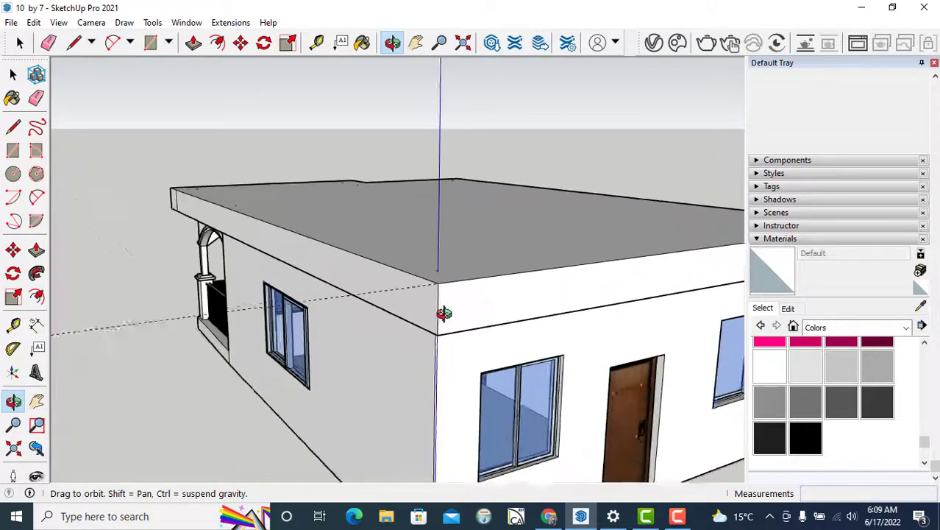
scroll(441, 312, "down", 2)
scroll(440, 304, "down", 4)
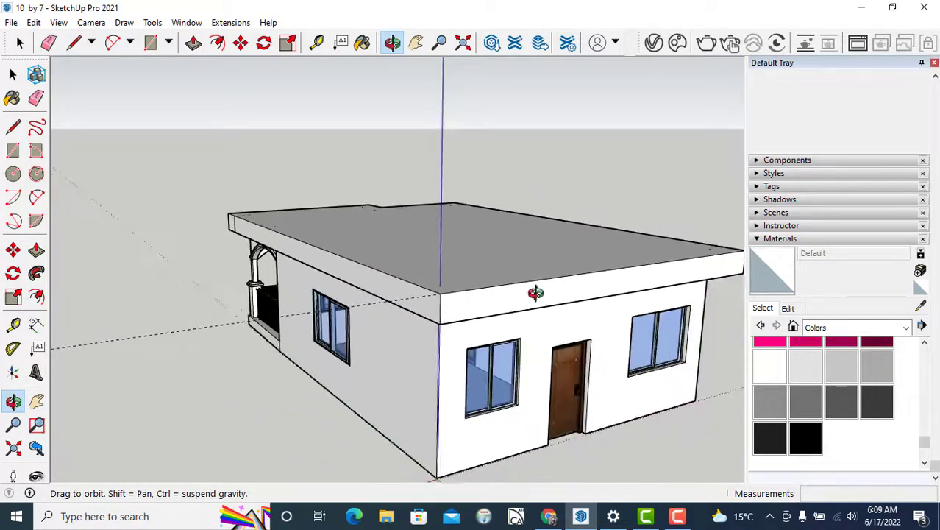
left_click_drag(539, 292, 463, 288)
scroll(463, 287, "down", 4)
scroll(456, 301, "down", 2)
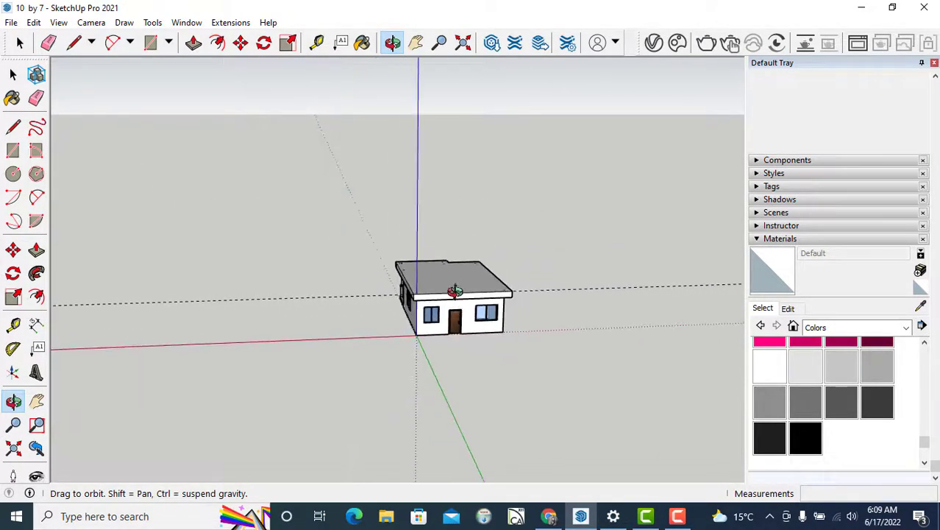
left_click(265, 44)
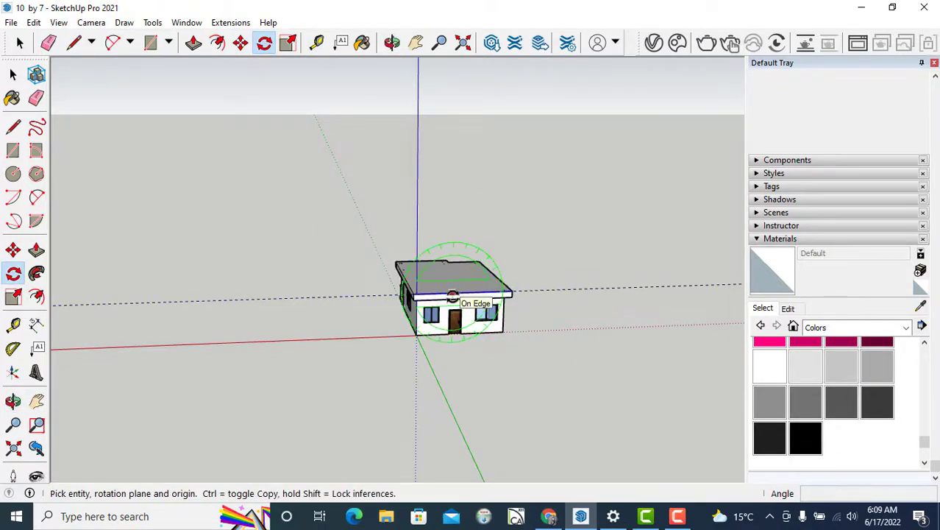
scroll(441, 298, "up", 3)
left_click_drag(404, 287, 443, 295)
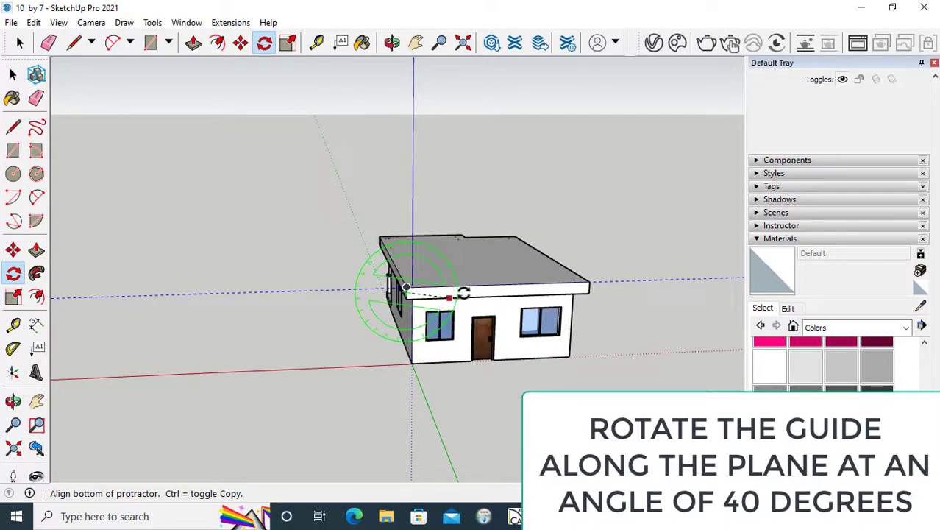
left_click(467, 291)
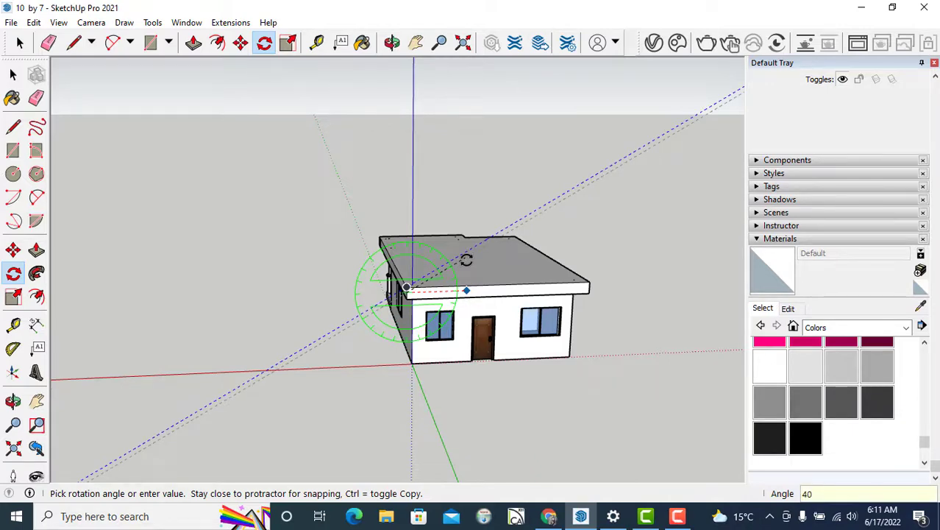
type("40")
key("Return")
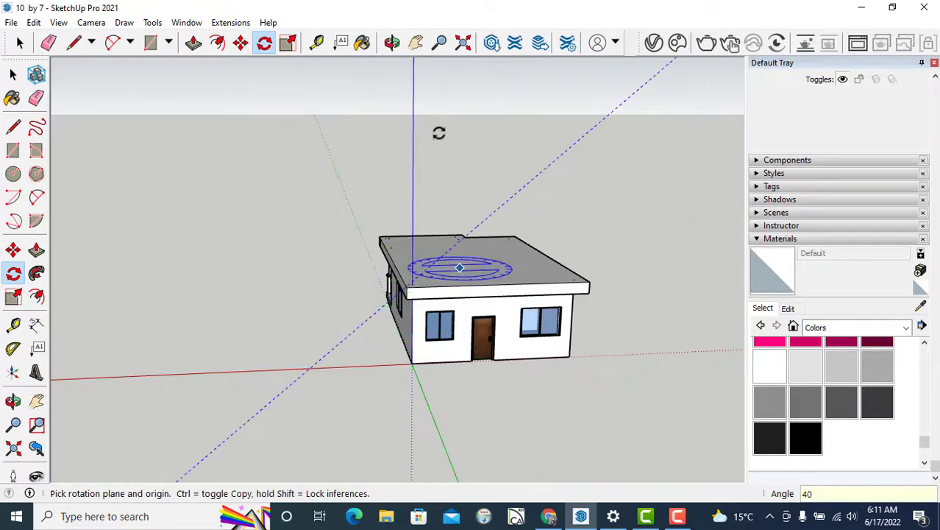
Step: Draw a gable triangle on the slab's front top edge, with a midpoint line about 3335 mm up to the guide and sloping sides to both corners
left_click(392, 42)
left_click_drag(313, 267, 292, 285)
scroll(292, 286, "down", 4)
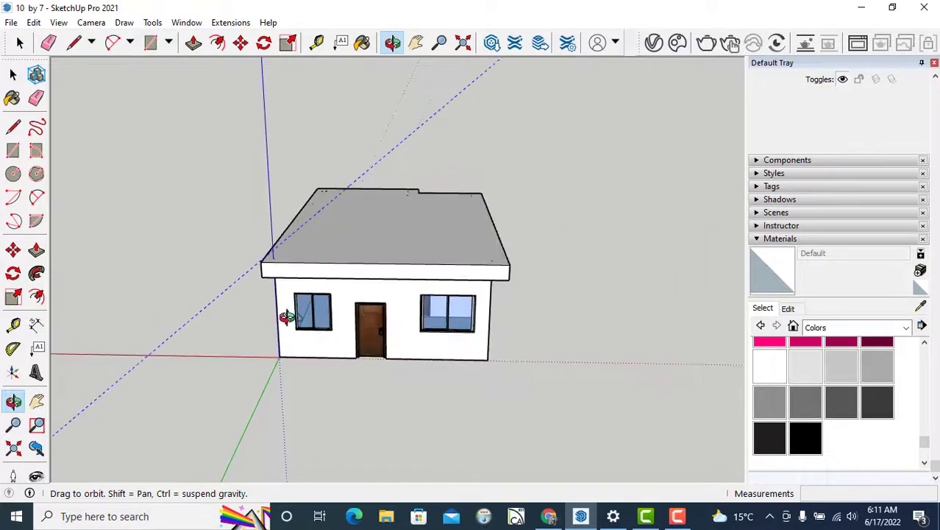
left_click_drag(383, 351, 407, 326)
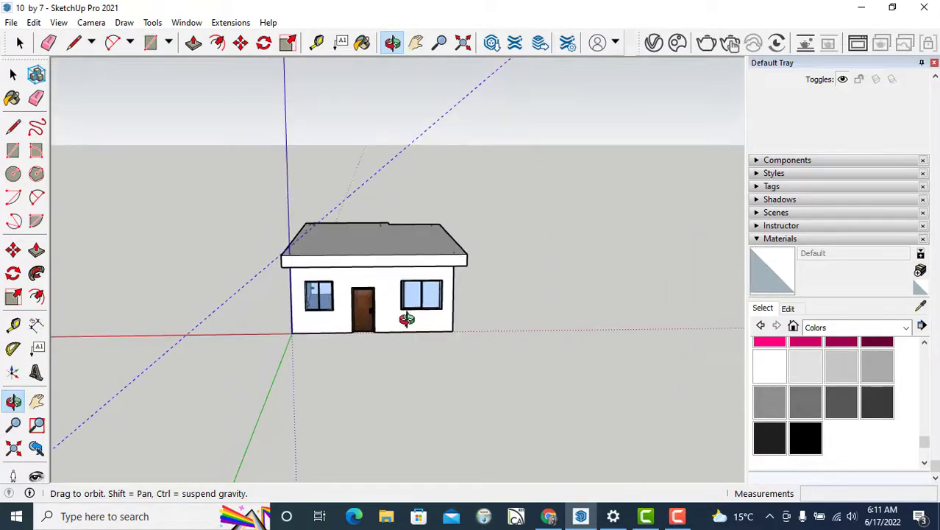
scroll(406, 324, "up", 2)
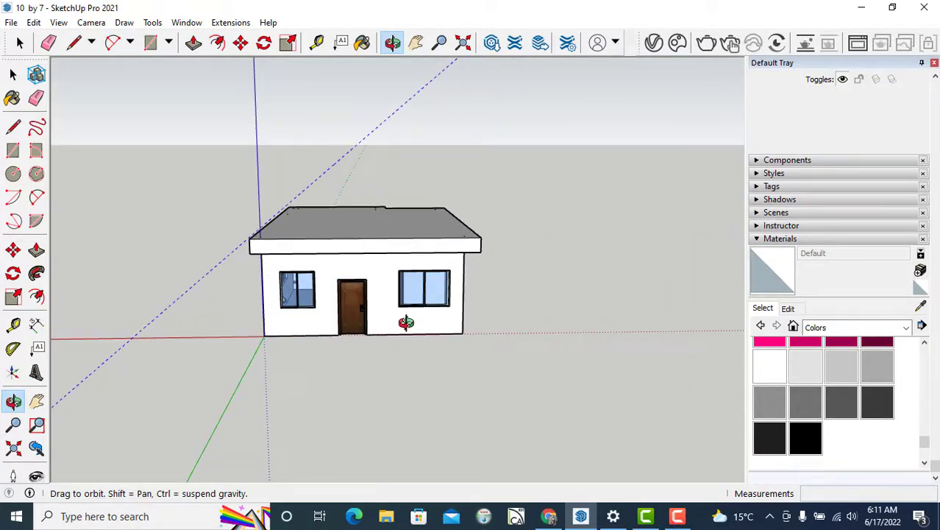
left_click(74, 44)
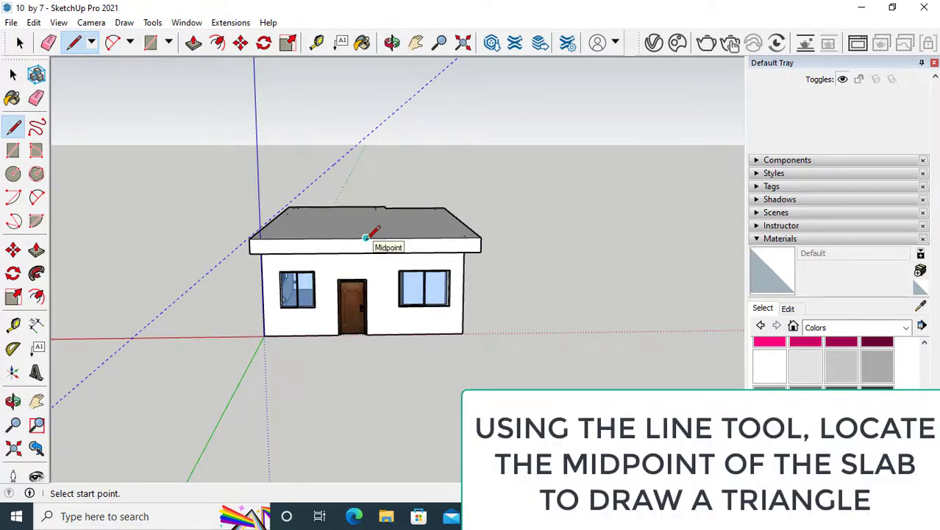
left_click(366, 237)
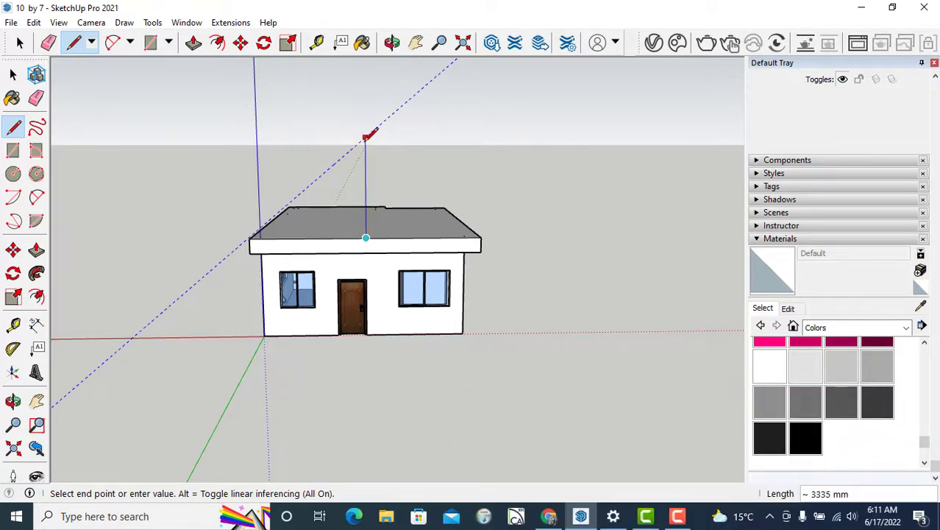
left_click(366, 137)
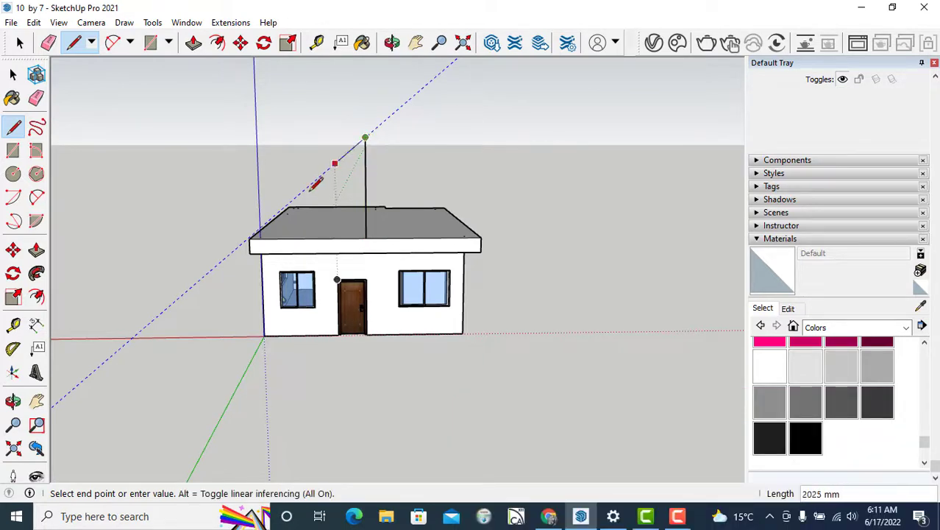
left_click(251, 237)
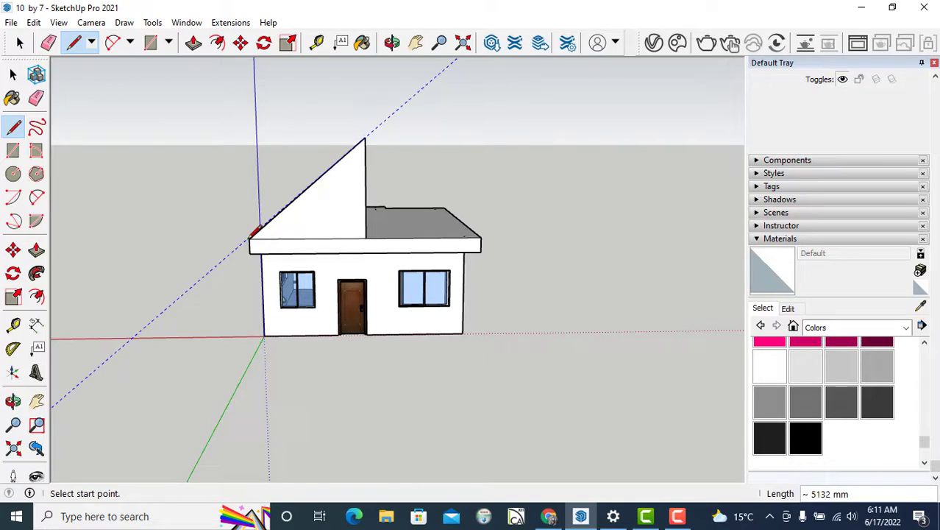
left_click(366, 137)
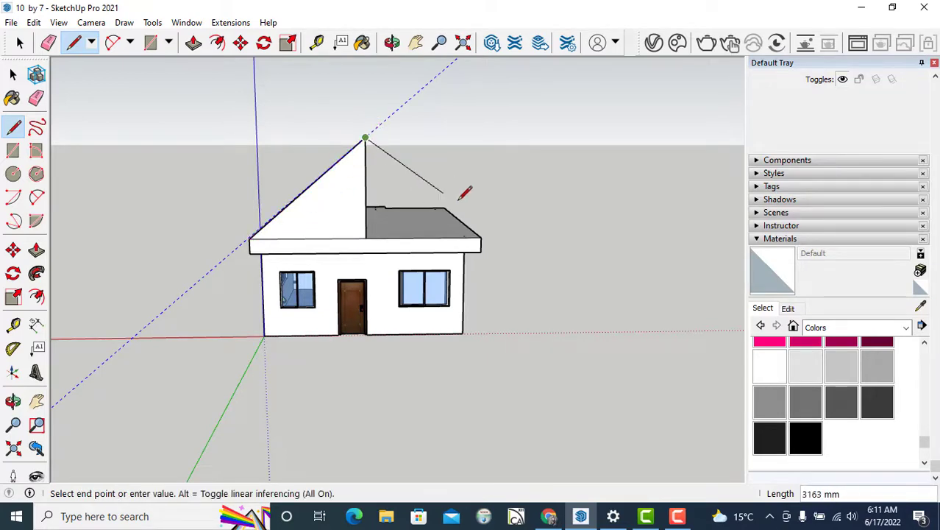
left_click(481, 236)
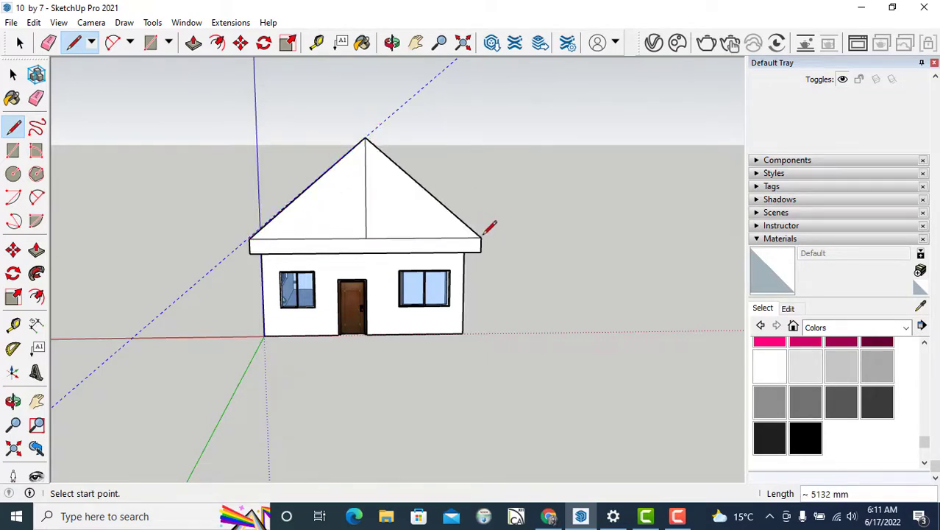
Step: Erase the vertical centre line that divides the front gable triangle
left_click(391, 41)
left_click_drag(465, 236, 313, 220)
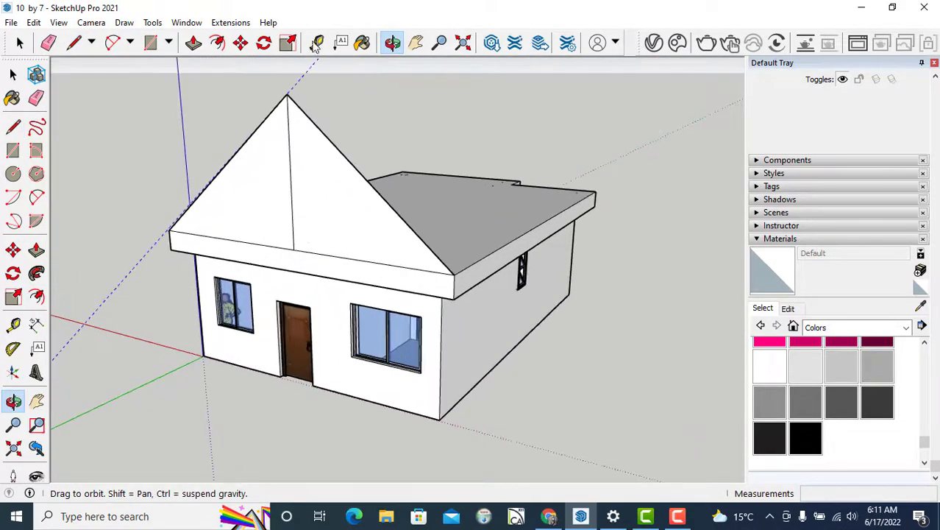
left_click(48, 41)
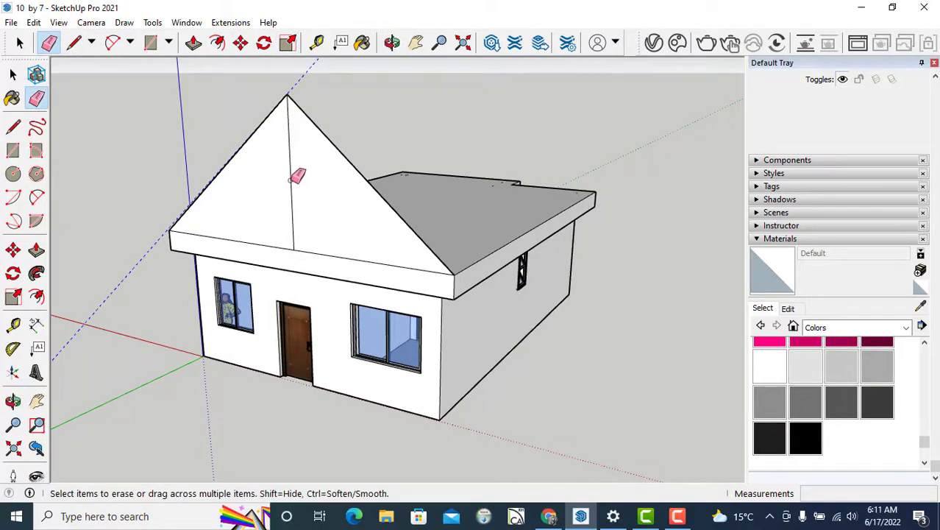
left_click(292, 178)
Step: Extrude the gable triangle around the slab's top face with Follow Me, using the face and its edges as the path
scroll(295, 190, "down", 4)
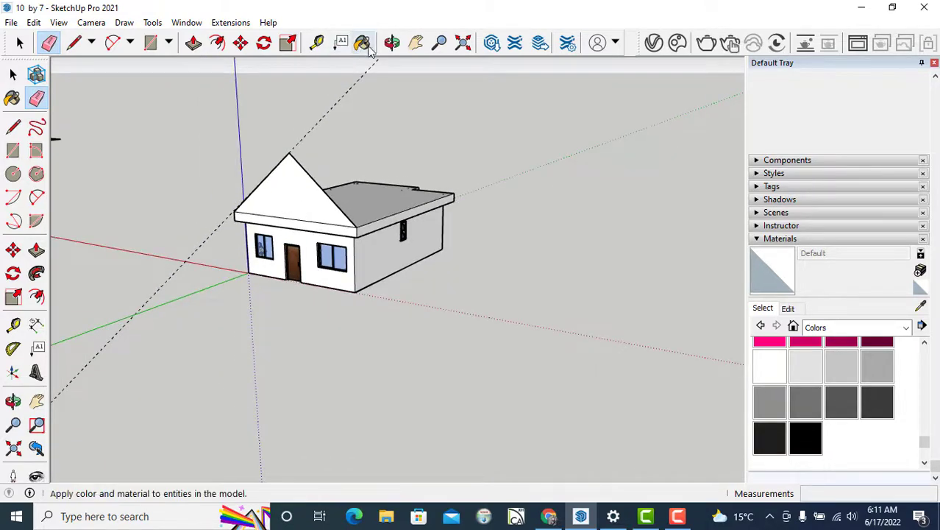
left_click(391, 42)
left_click_drag(384, 216, 384, 287)
left_click(415, 42)
scroll(372, 386, "up", 2)
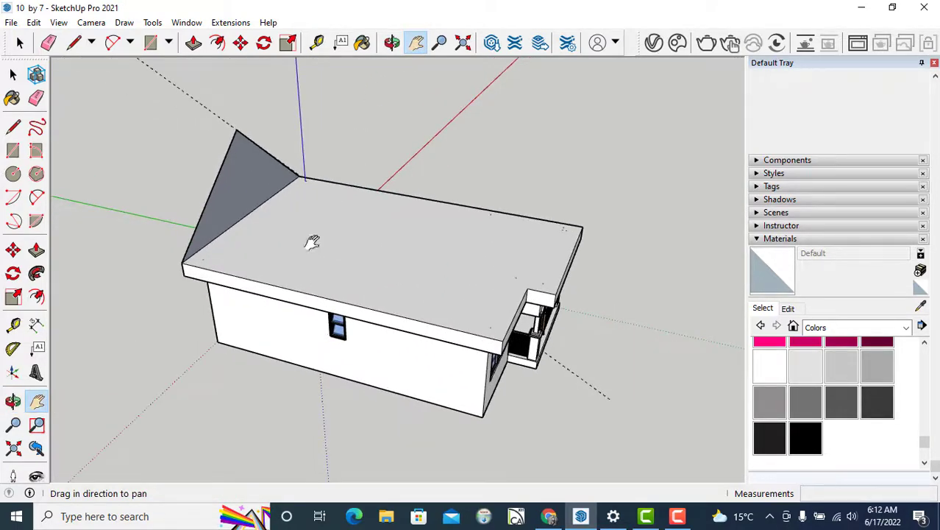
left_click(13, 75)
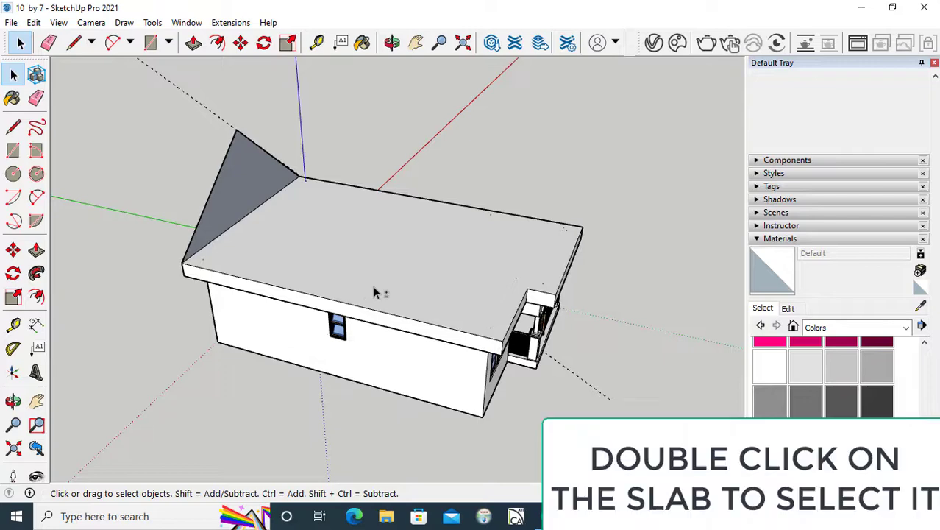
left_click(373, 292)
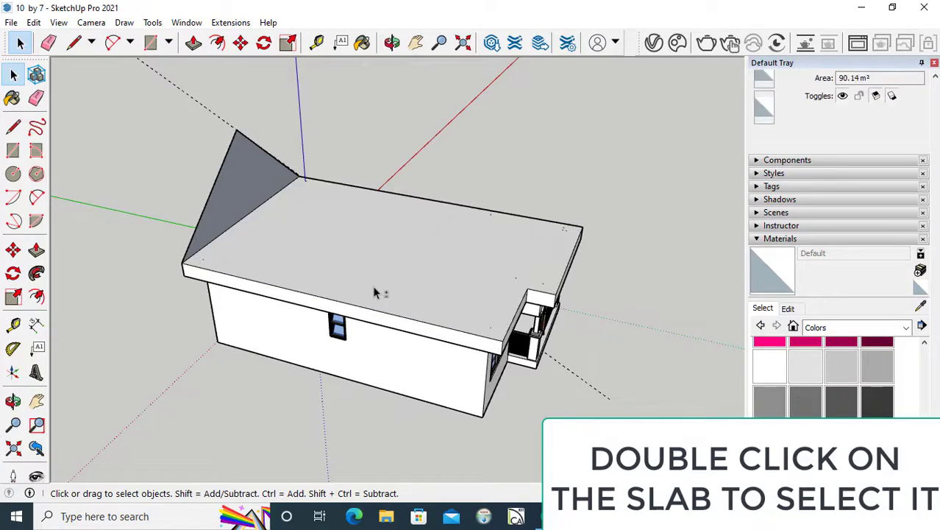
double_click(373, 292)
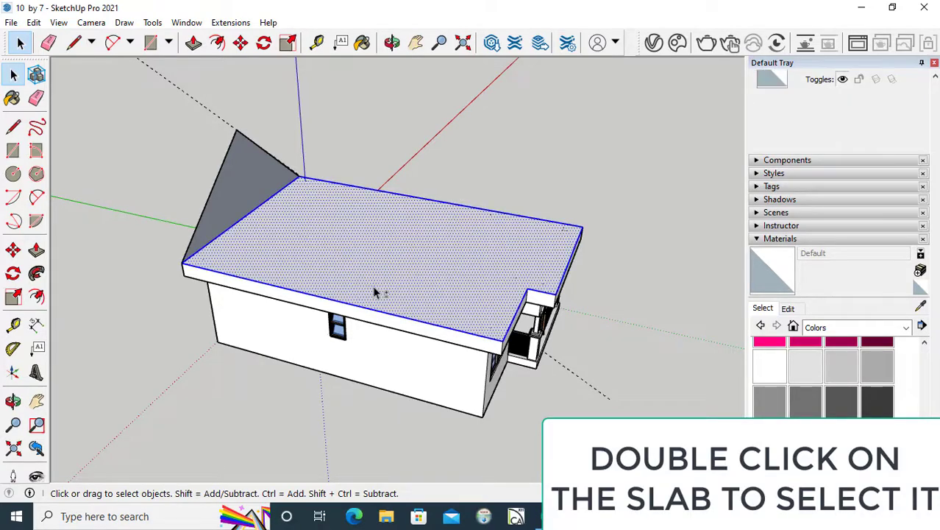
left_click(41, 276, "shift")
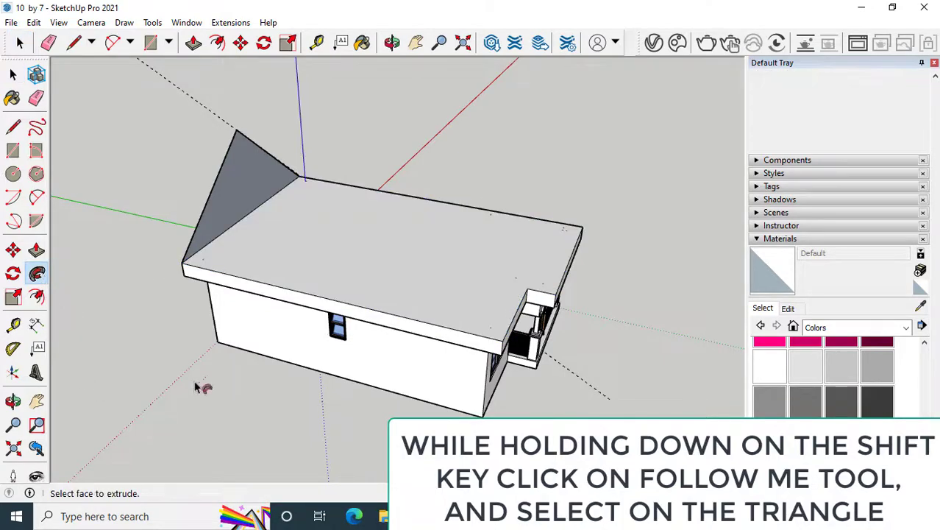
left_click(233, 208)
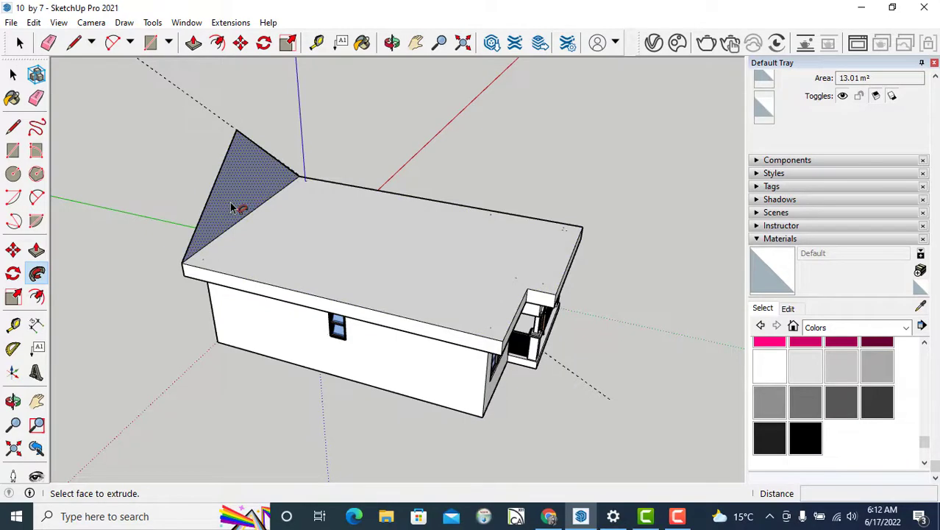
left_click(232, 208)
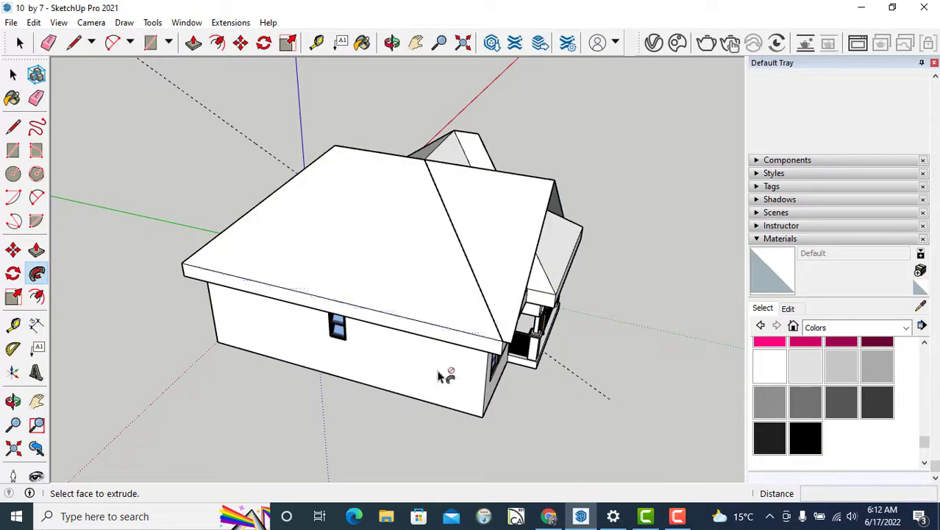
Step: Erase the edges of the roof strip that projects past the eave above the side window
left_click(392, 41)
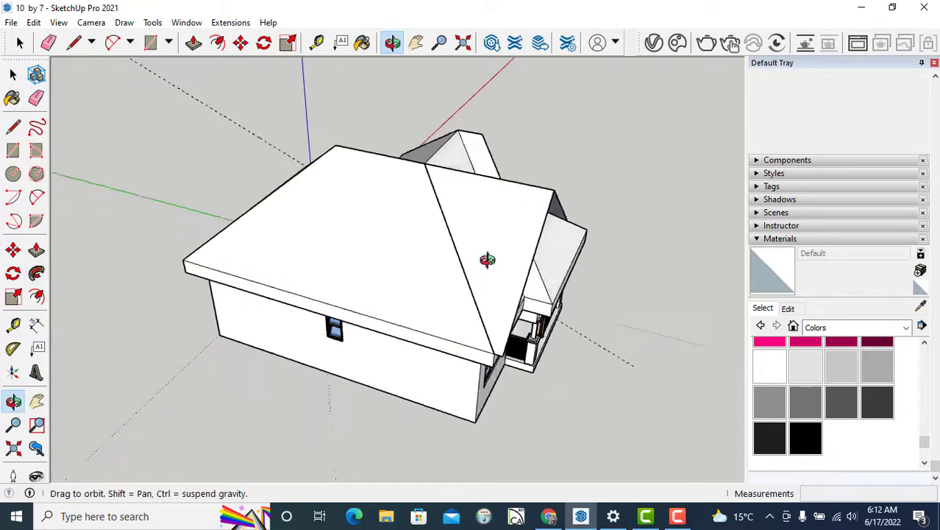
left_click_drag(487, 260, 379, 256)
middle_click_drag(379, 256, 471, 262)
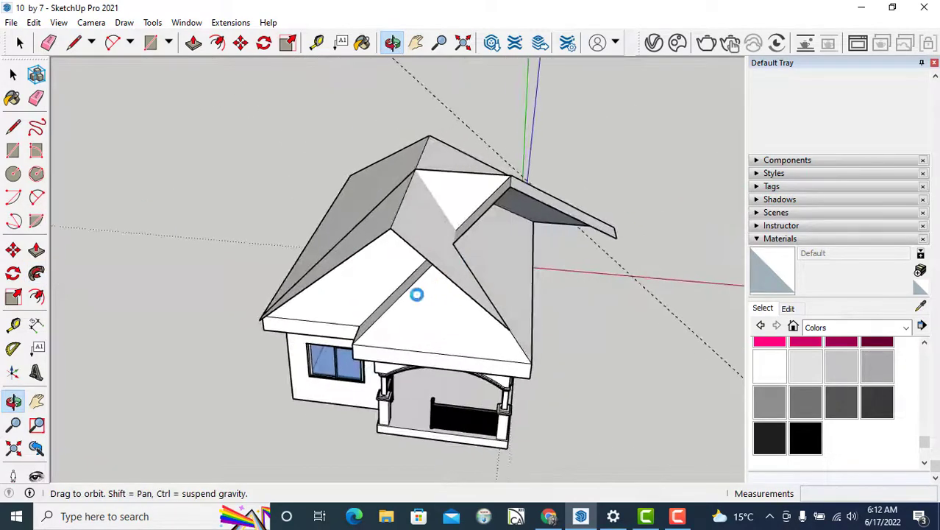
left_click_drag(417, 294, 424, 295)
left_click_drag(509, 298, 293, 189)
left_click(49, 42)
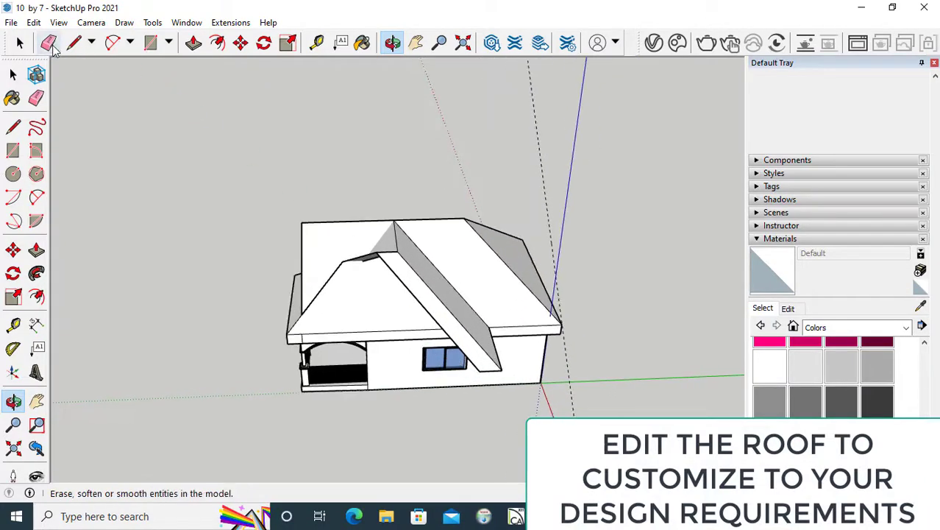
left_click(435, 315)
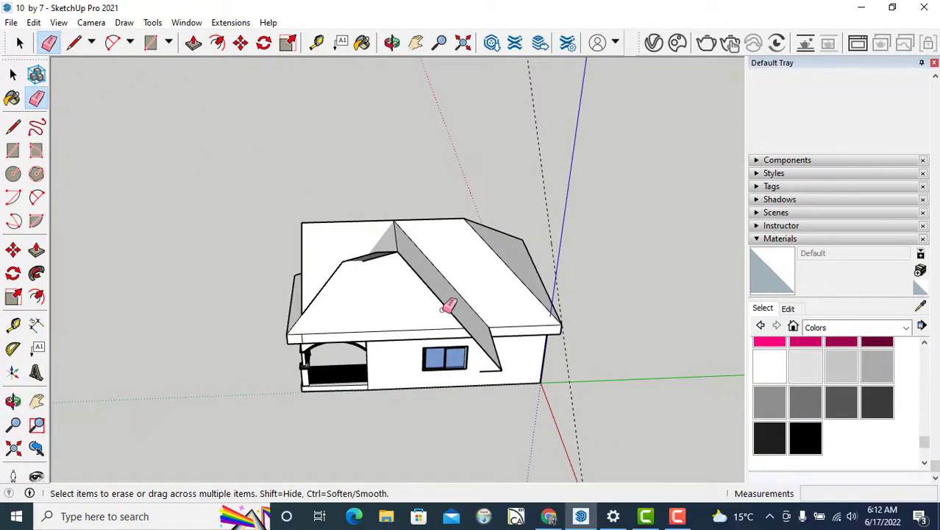
left_click(446, 305)
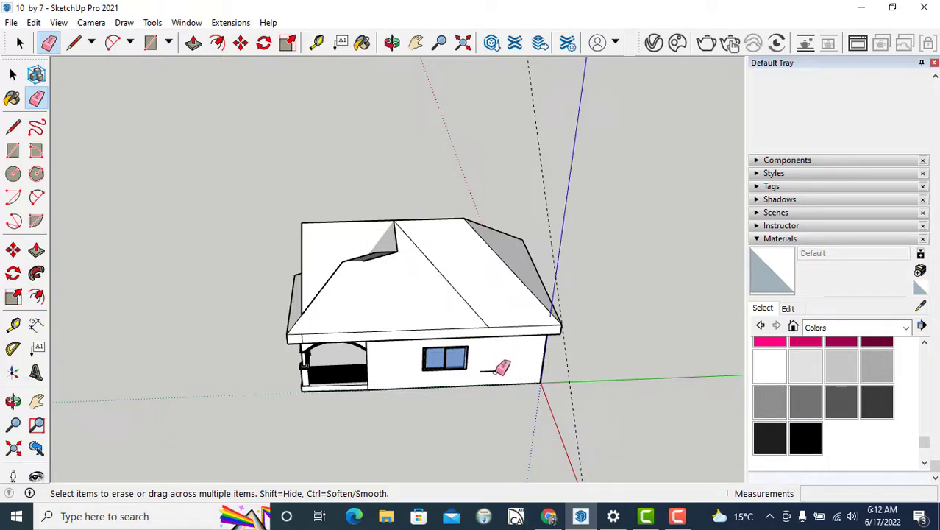
scroll(468, 300, "up", 3)
scroll(470, 306, "down", 2)
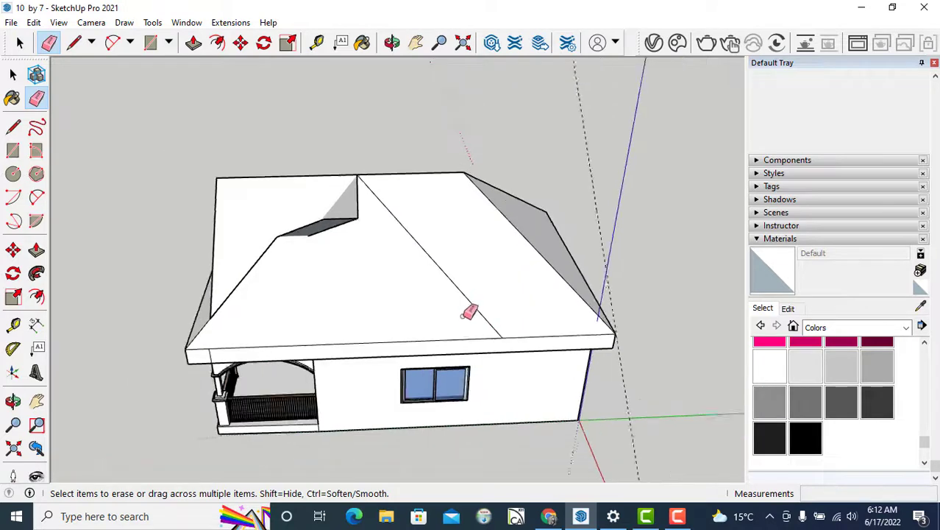
Step: Retrace the diagonal seam from the ridge to the eave, about 6446 mm, and erase it to merge the side slope
left_click(77, 44)
left_click(374, 197)
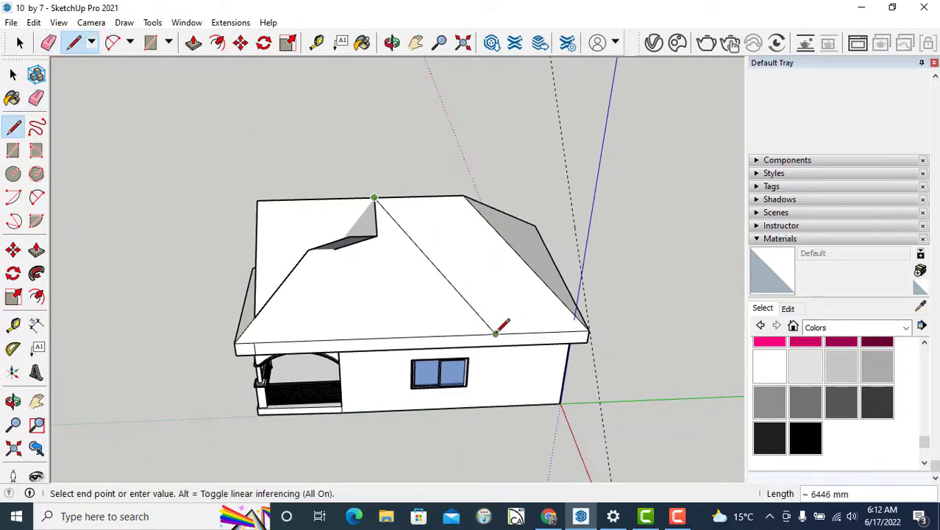
left_click(495, 333)
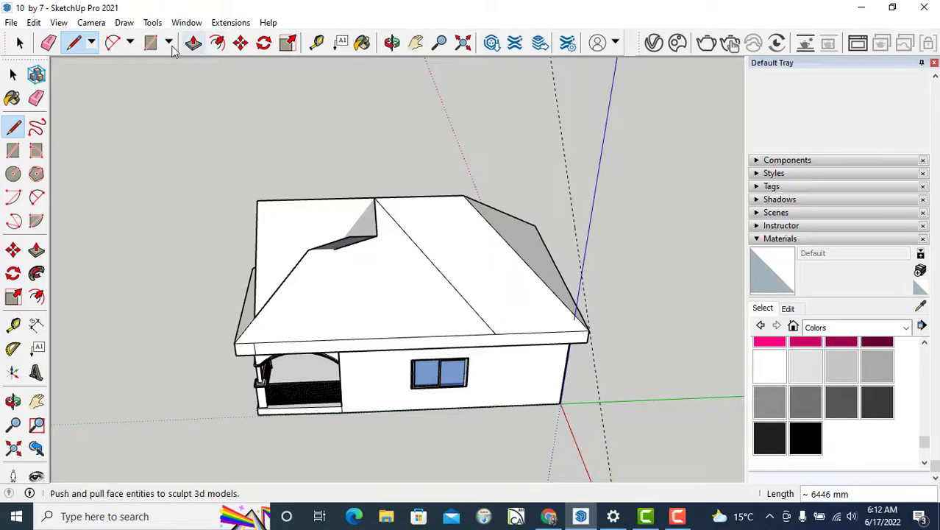
left_click(49, 42)
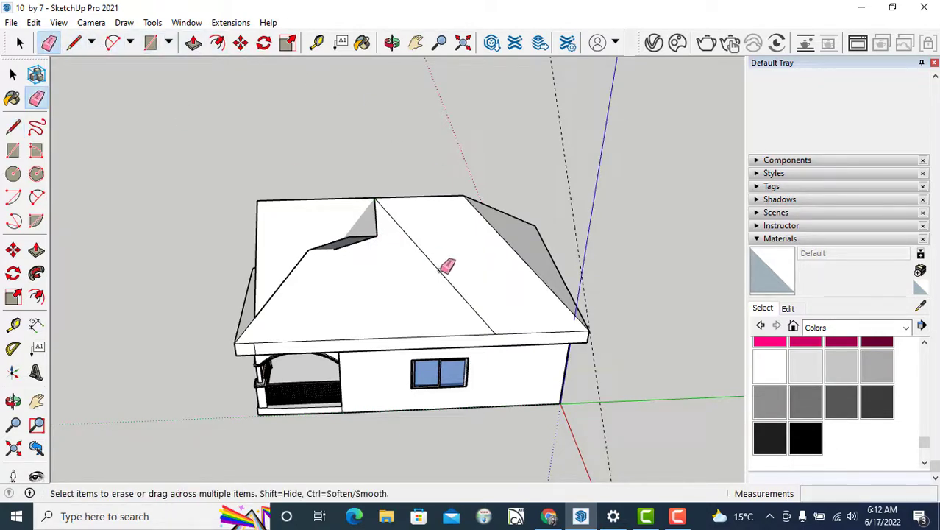
left_click(442, 270)
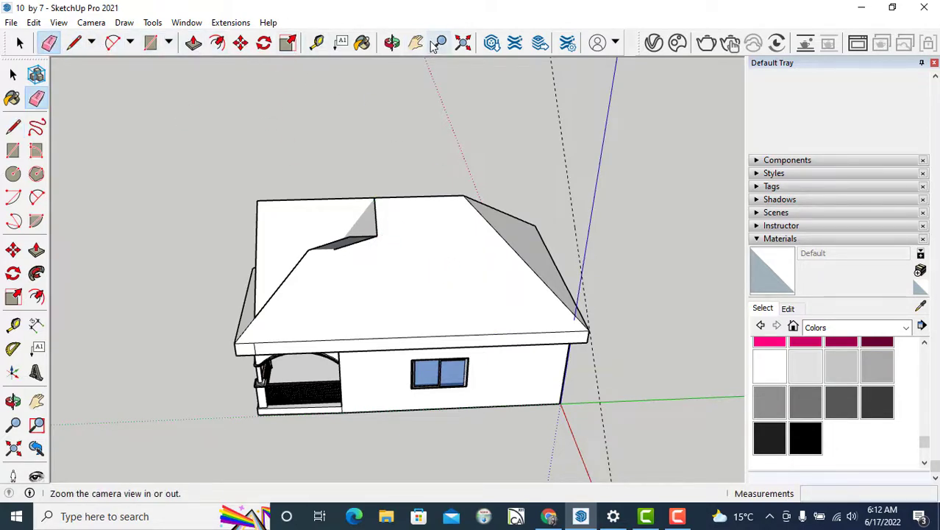
Step: Try to erase the sloping edge of the roof piece protruding beside the ridge, and undo the erasure
left_click(391, 42)
left_click_drag(412, 294, 524, 305)
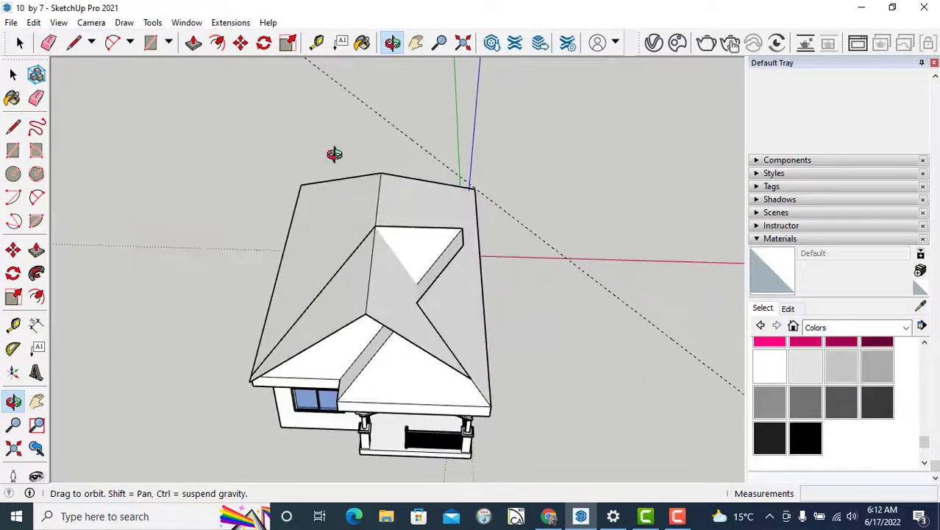
left_click(48, 42)
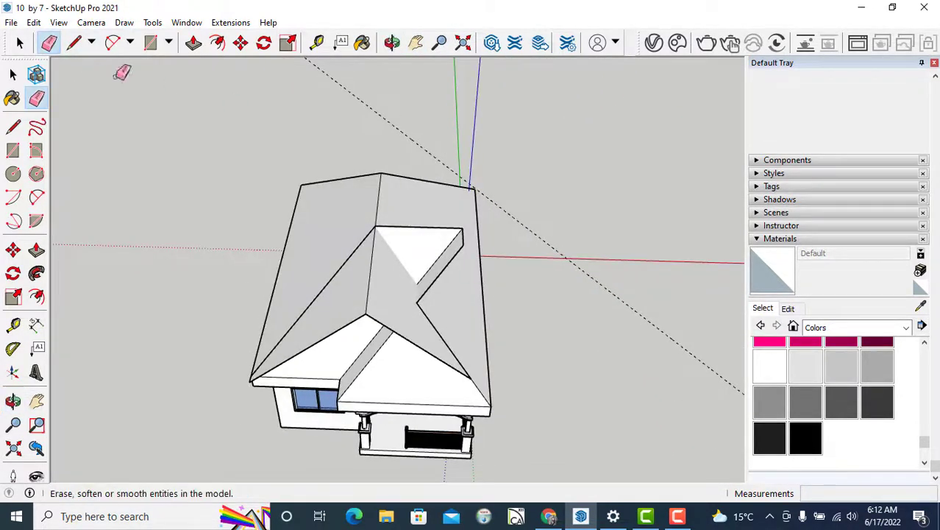
left_click(451, 260)
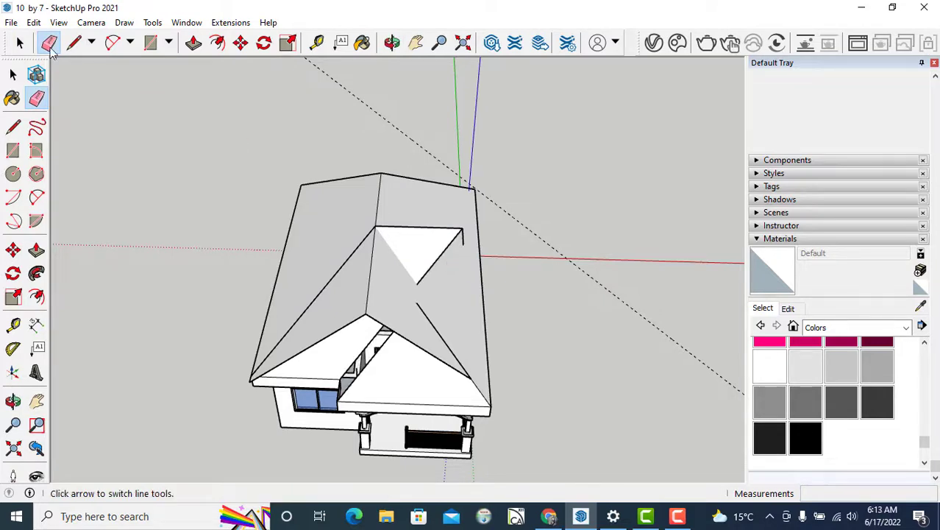
left_click(33, 22)
left_click(64, 39)
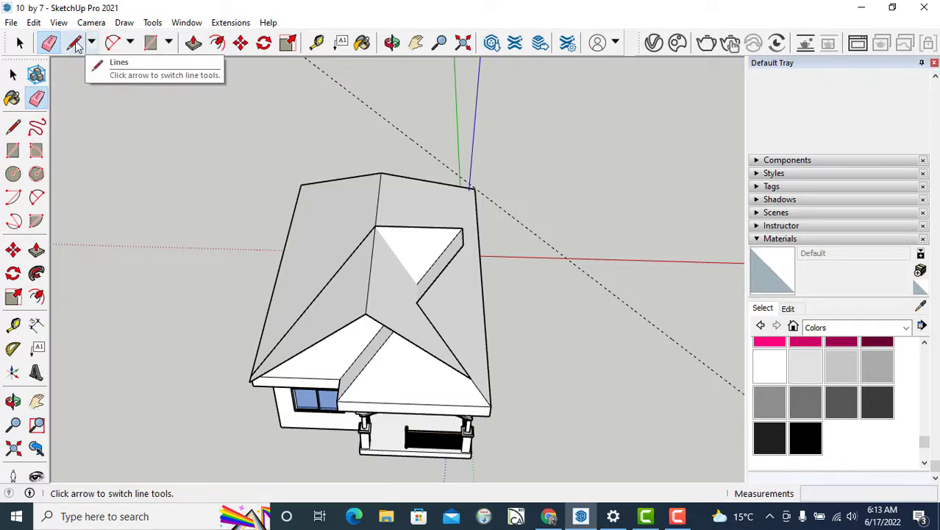
Step: Draw the protruding piece's base outline on the slope: a 2421 mm line from the ridge junction and a short 889 mm line
left_click(73, 43)
left_click(375, 226)
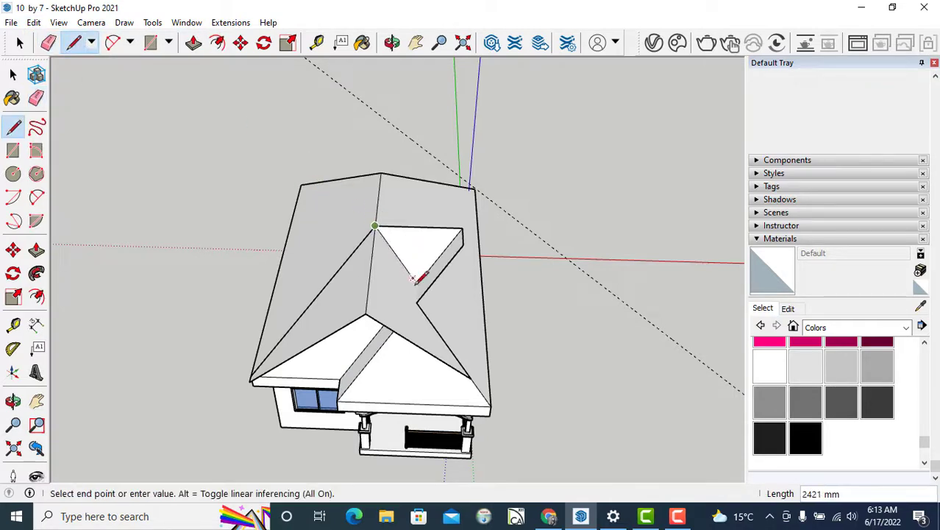
left_click(417, 282)
left_click(418, 302)
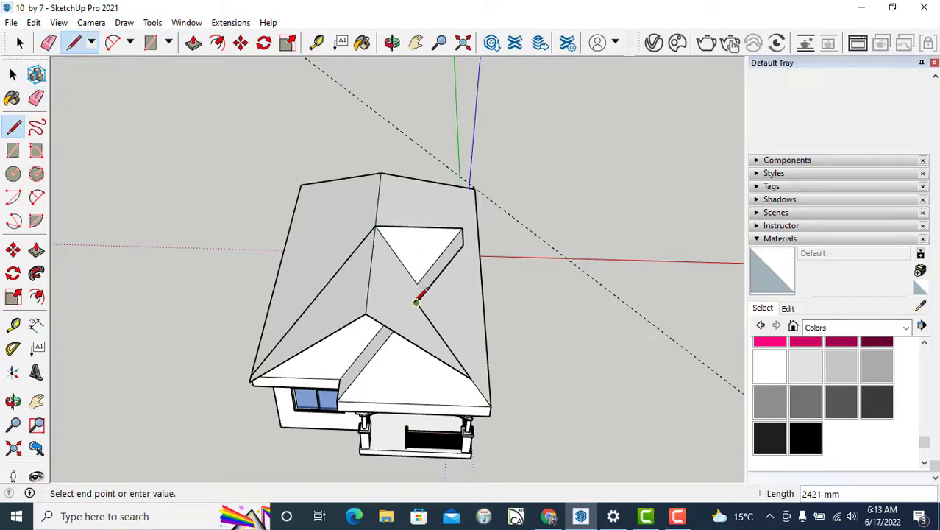
left_click(418, 282)
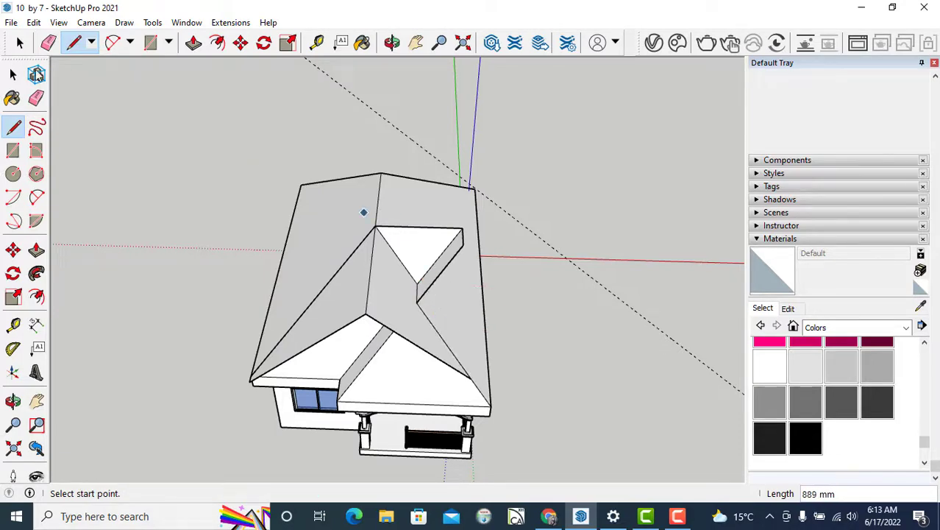
Step: Erase the remaining edges of the protruding roof piece, leaving its base outline on the slope
left_click(48, 43)
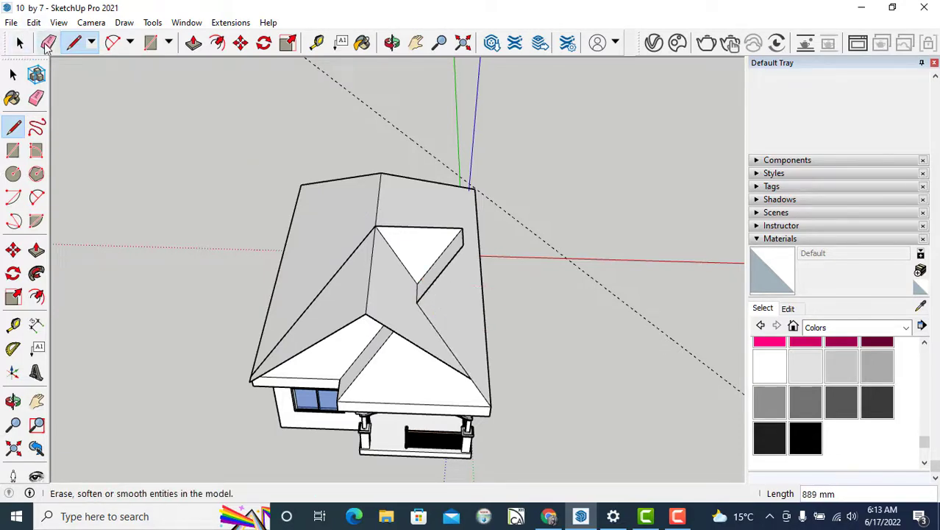
left_click(453, 262)
left_click(446, 255)
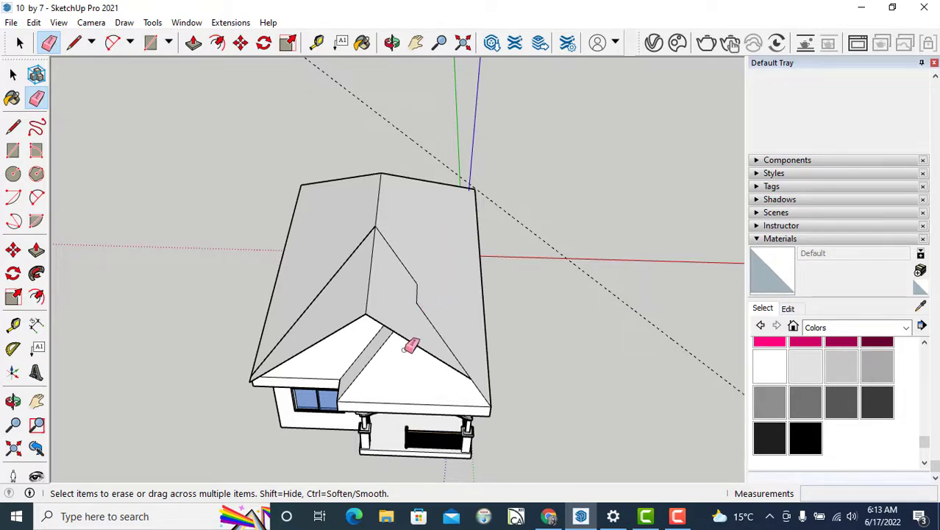
Step: Draw a line about 6446 mm long from the ridge junction down to the eave corner above the front window
left_click(393, 42)
left_click_drag(384, 184, 401, 327)
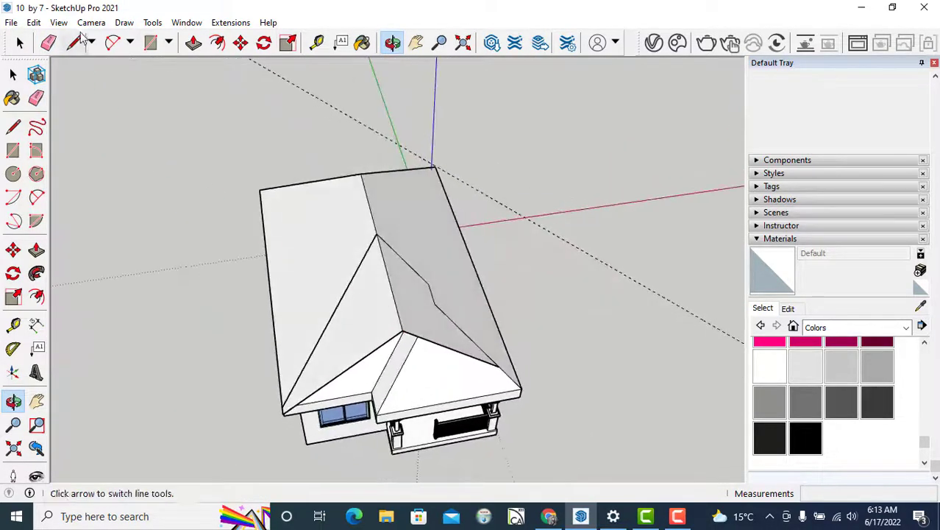
left_click(77, 42)
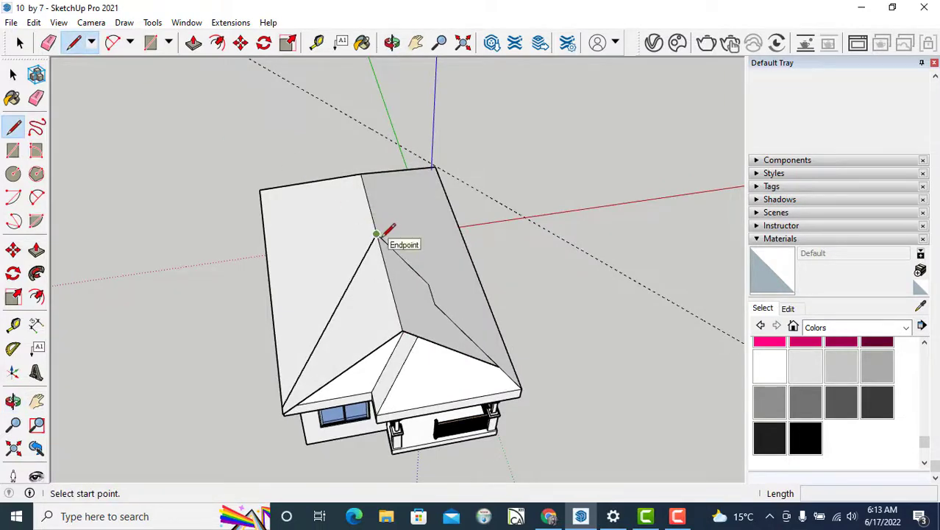
left_click(375, 234)
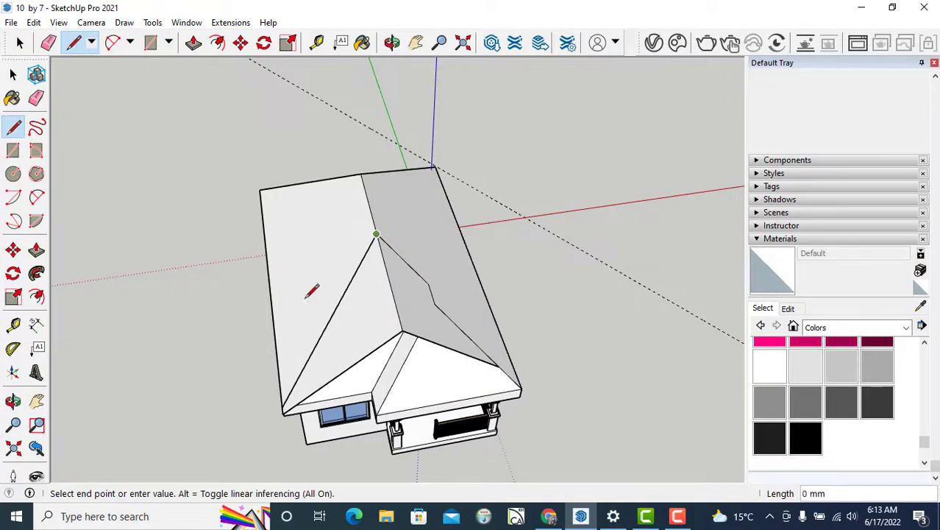
left_click(283, 406)
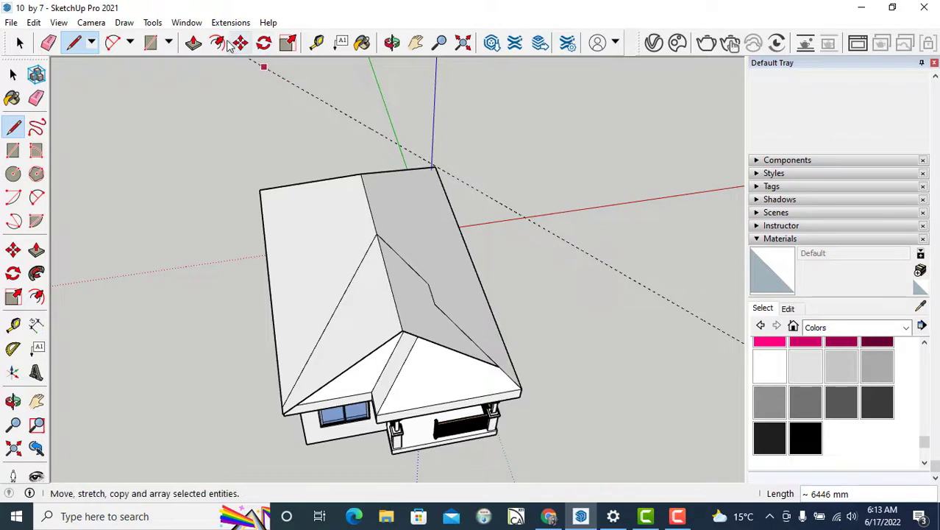
Step: Try to erase the diagonal line from the ridge junction to the front eave corner, and undo the erasure
left_click(48, 42)
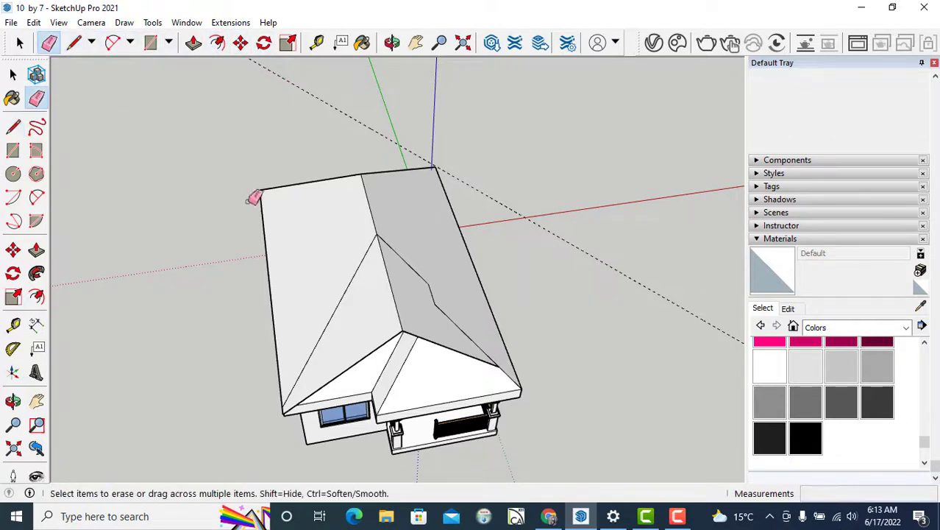
left_click(343, 298)
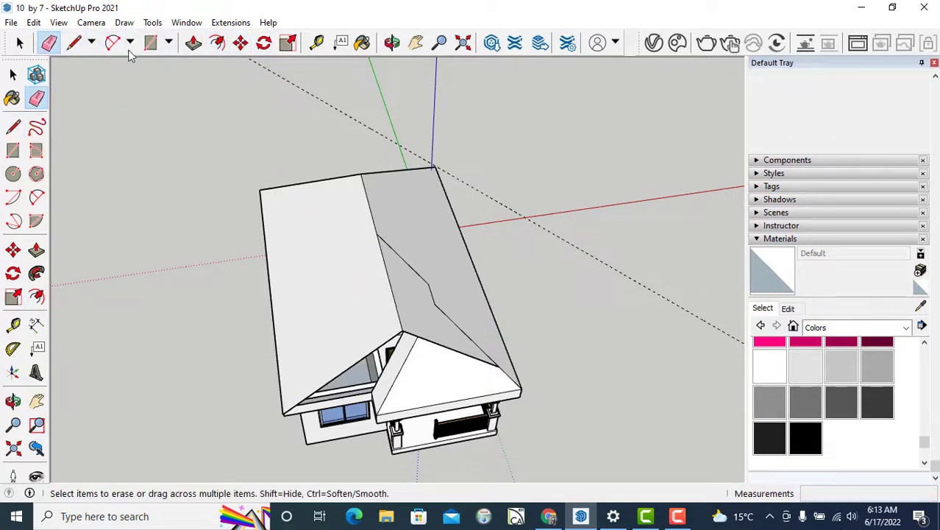
left_click(35, 23)
left_click(51, 35)
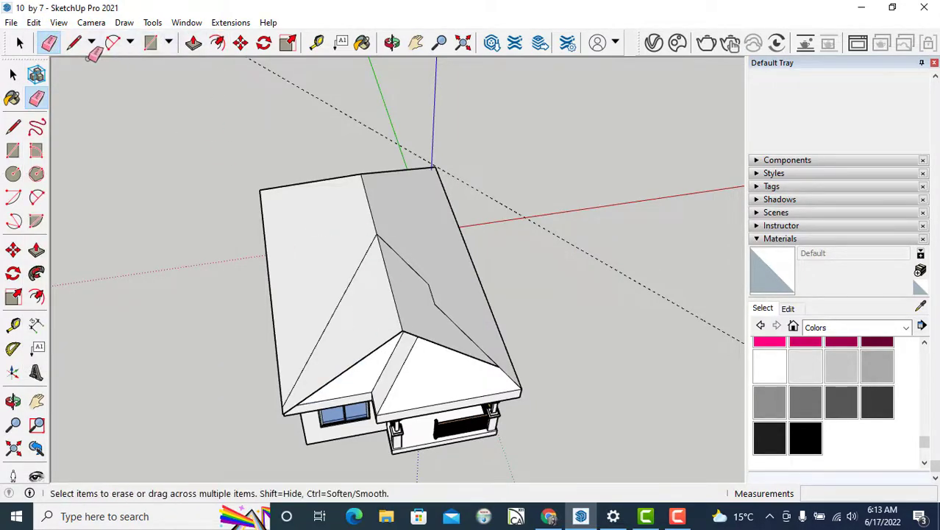
Step: Retrace the kinked line from the ridge junction to the porch gable's sloping edge, with segments of 2421 mm, a short jog and about 2967 mm
left_click(74, 42)
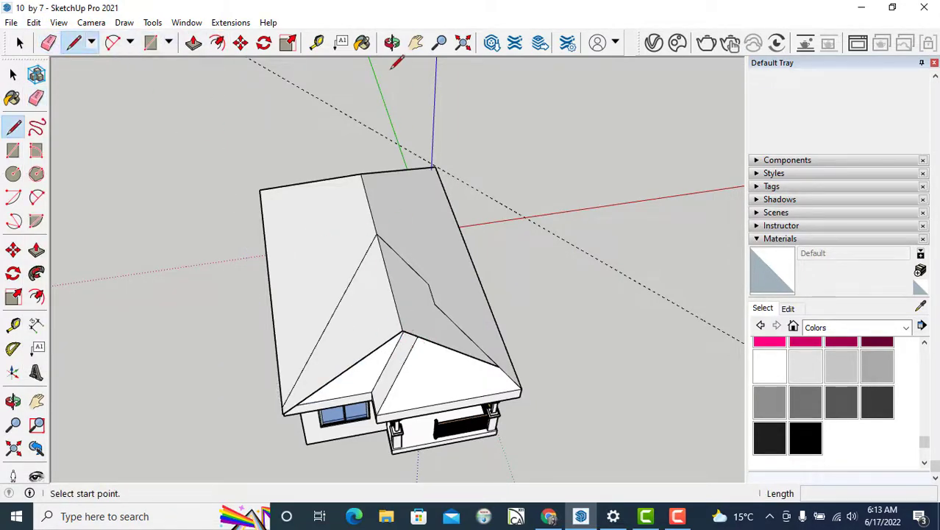
left_click(392, 42)
left_click_drag(456, 214, 545, 223)
mouse_move(513, 268)
left_mouse_down()
mouse_move(448, 294)
mouse_move(386, 298)
left_mouse_up()
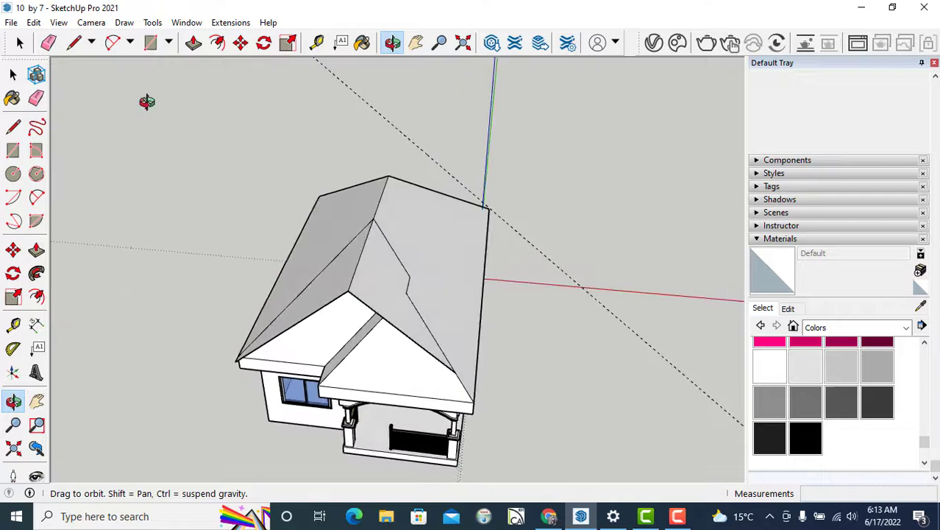
left_click(74, 41)
left_click(374, 218)
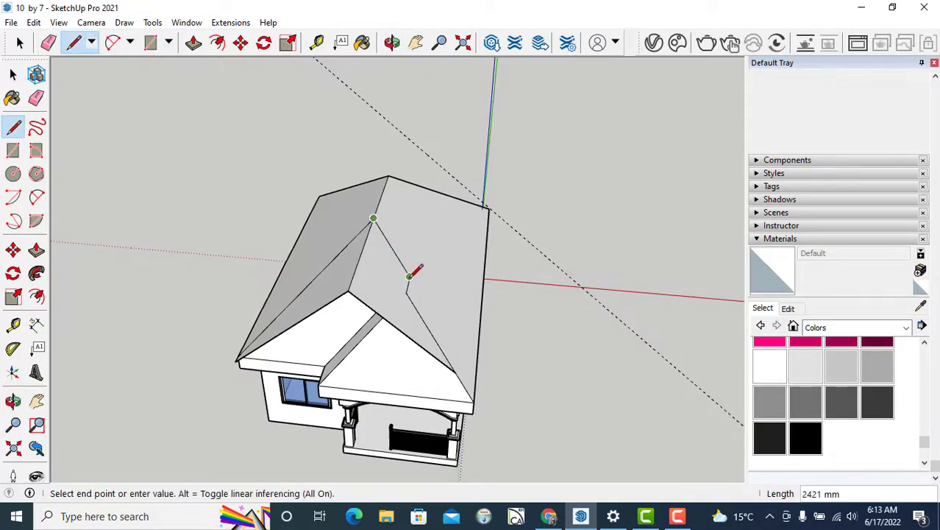
left_click(409, 277)
left_click(406, 292)
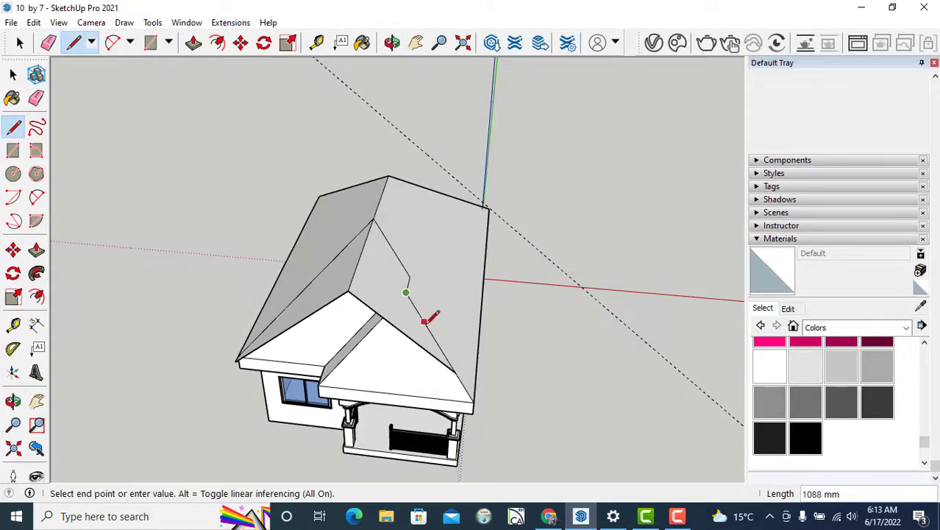
left_click(456, 371)
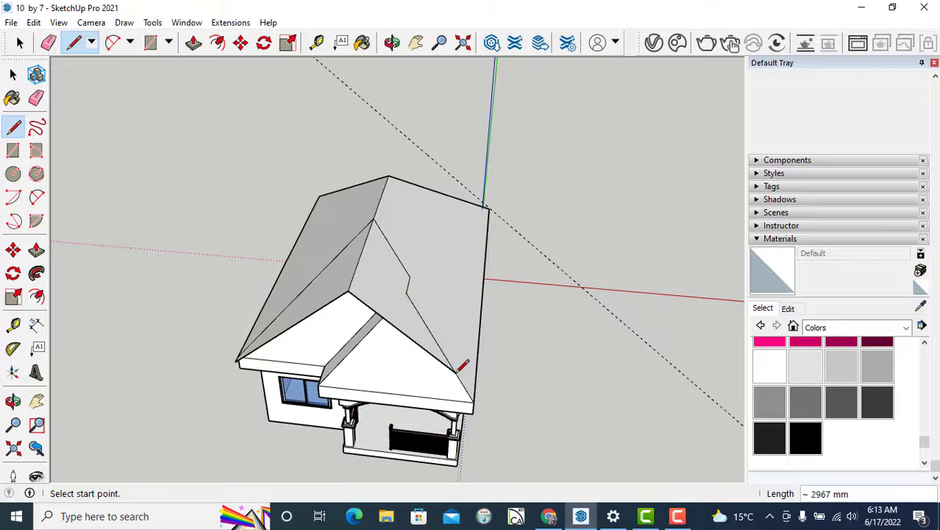
Step: Erase the front gable's sloping edge and the excess ridge edge to remove the surplus faces covering the front hip slopes
left_click(49, 42)
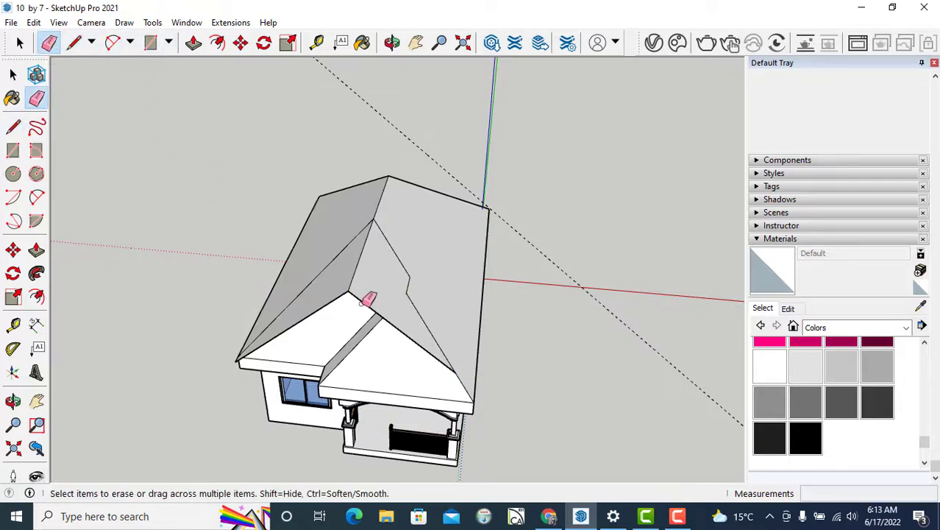
left_click(368, 299)
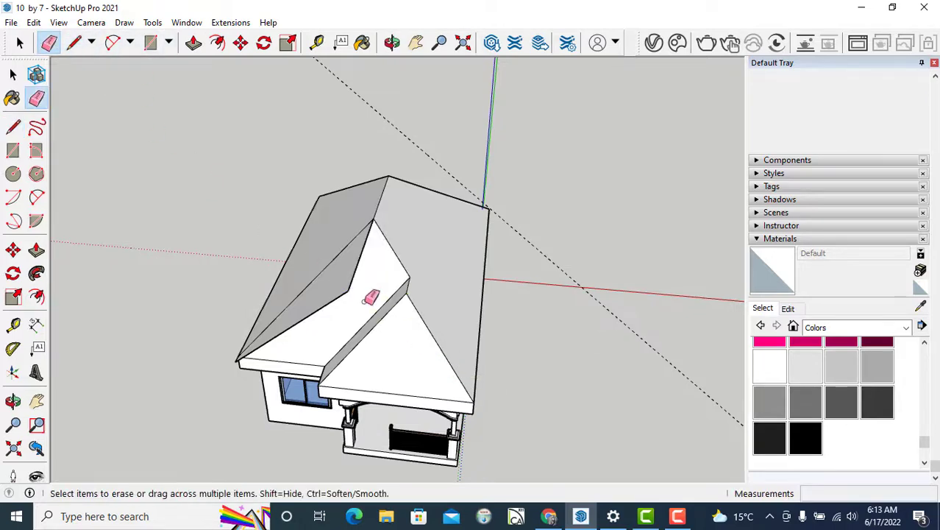
left_click(361, 264)
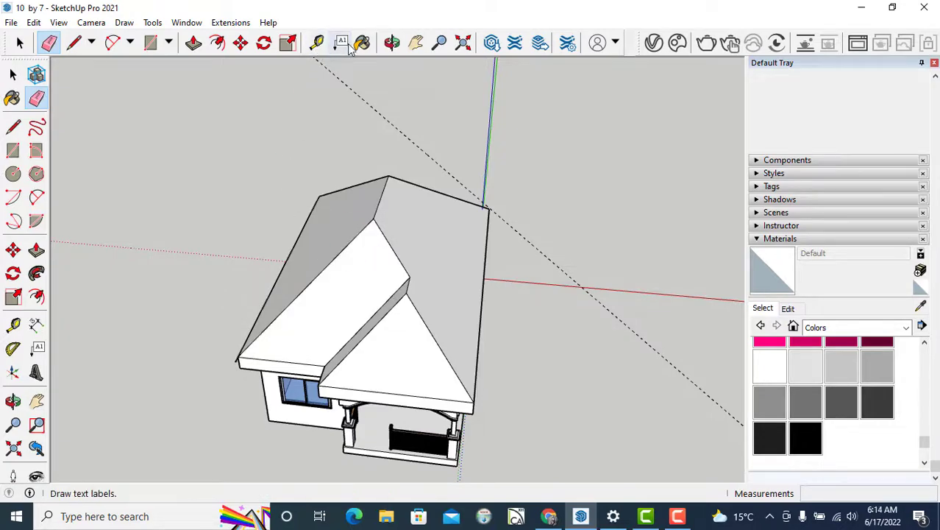
left_click(392, 42)
left_click_drag(411, 206, 389, 173)
scroll(350, 309, "up", 3)
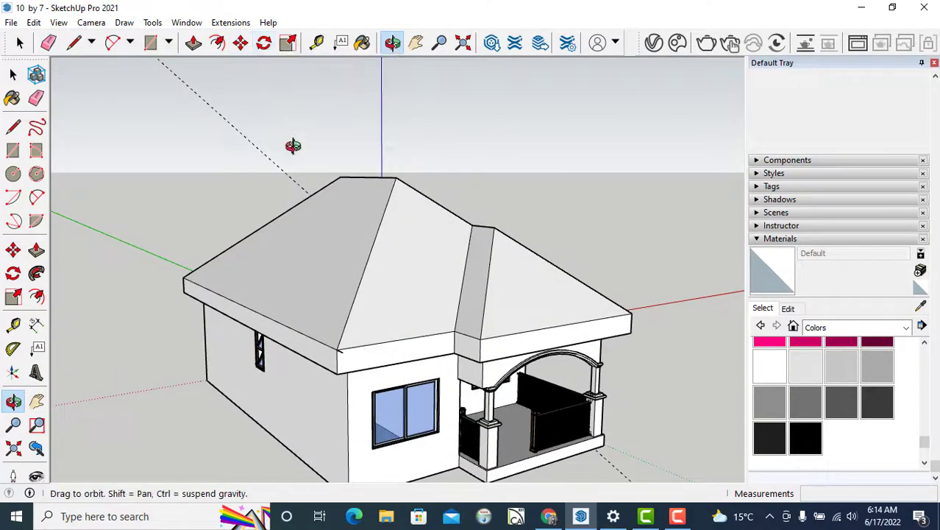
Step: Erase the stray line stub protruding from the roof's front eave corner above the window
left_click_drag(302, 182, 352, 242)
scroll(375, 368, "up", 2)
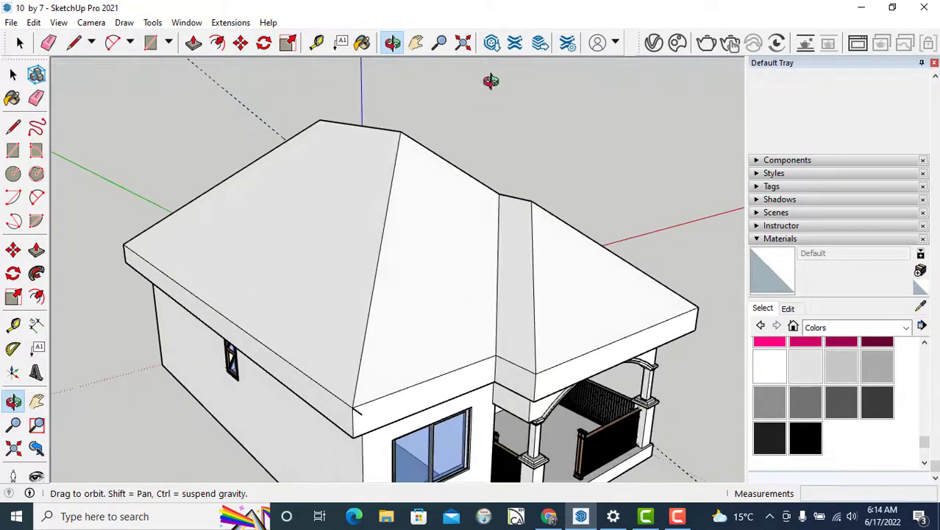
left_click(416, 42)
left_click_drag(434, 305, 409, 193)
scroll(365, 289, "up", 1)
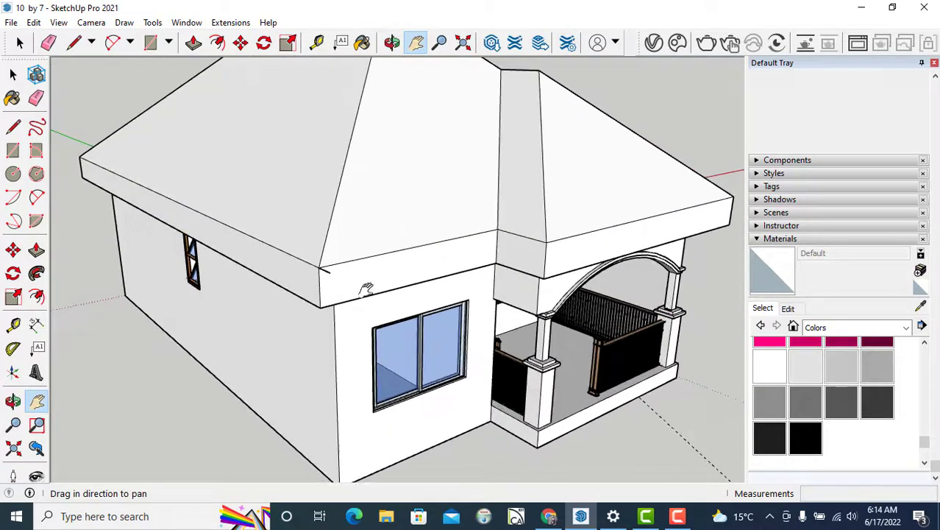
left_click(52, 43)
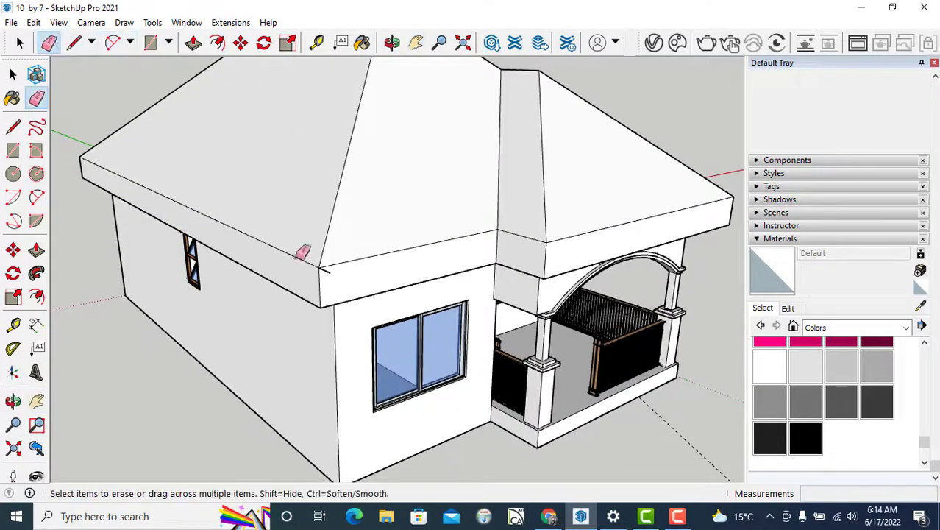
scroll(367, 208, "down", 6)
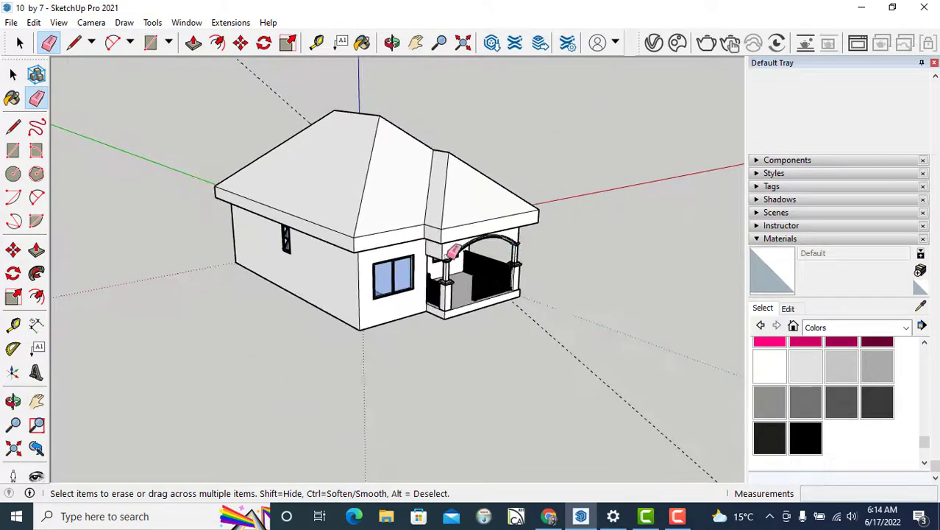
left_click_drag(450, 255, 359, 264)
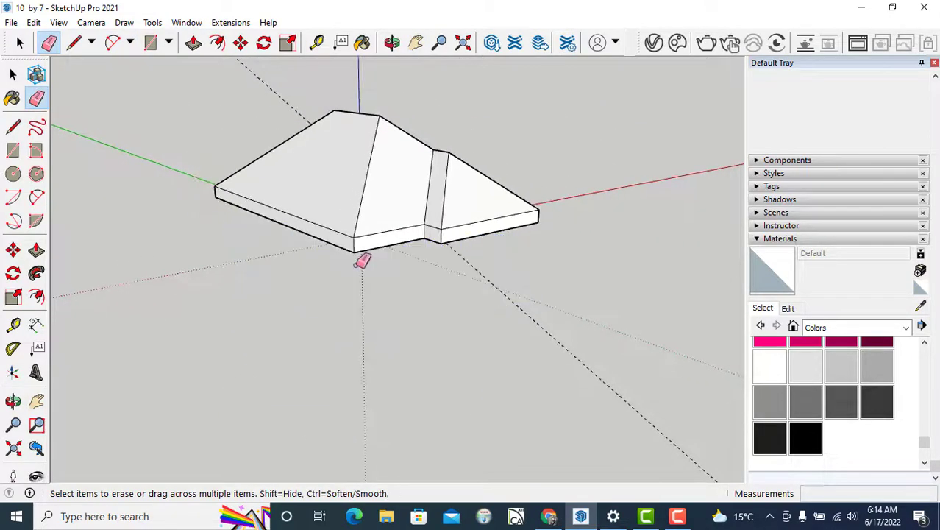
left_click(34, 22)
left_click(58, 36)
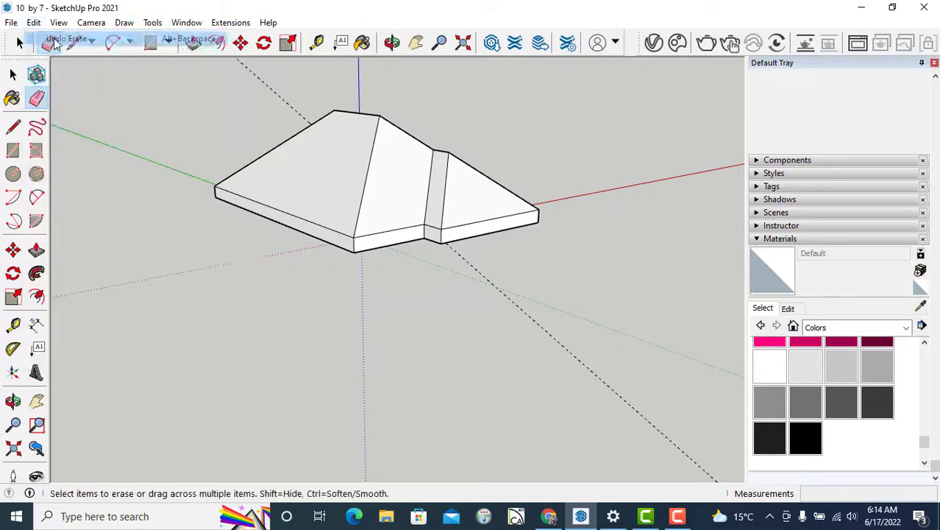
Step: Delete all construction guides from the model
left_click(392, 42)
left_click_drag(497, 283, 412, 276)
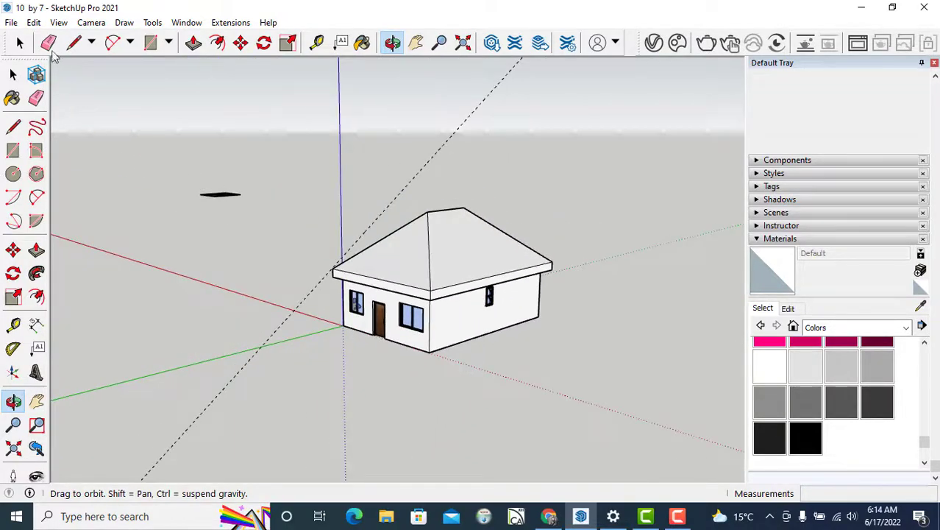
left_click(34, 23)
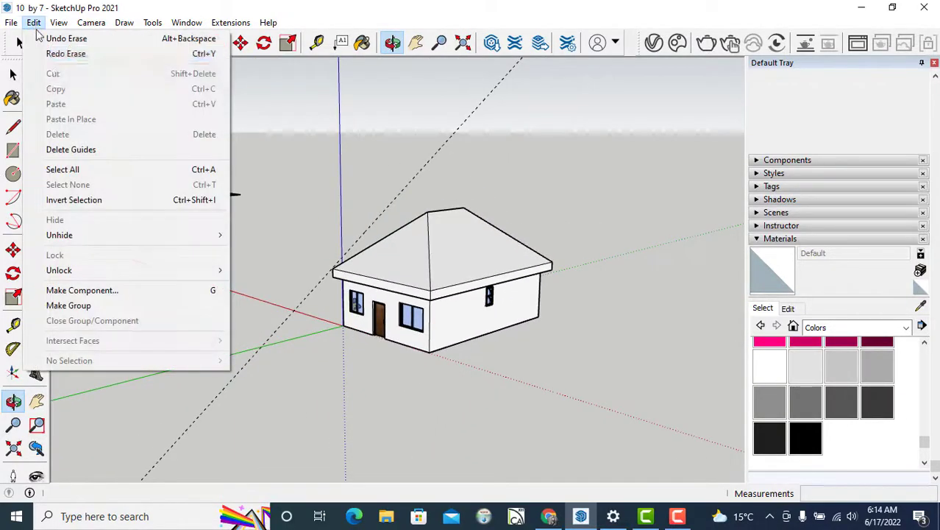
left_click(72, 149)
left_click_drag(224, 205, 260, 245)
left_click_drag(351, 241, 350, 236)
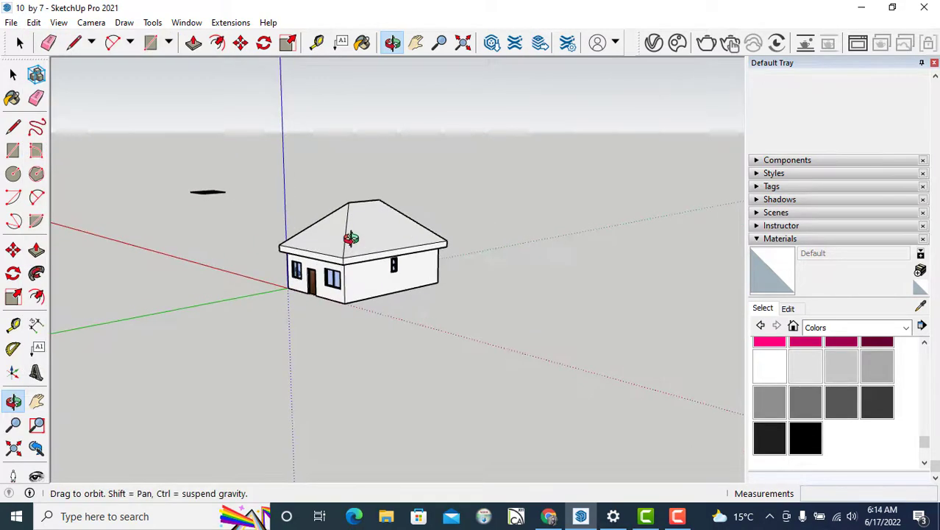